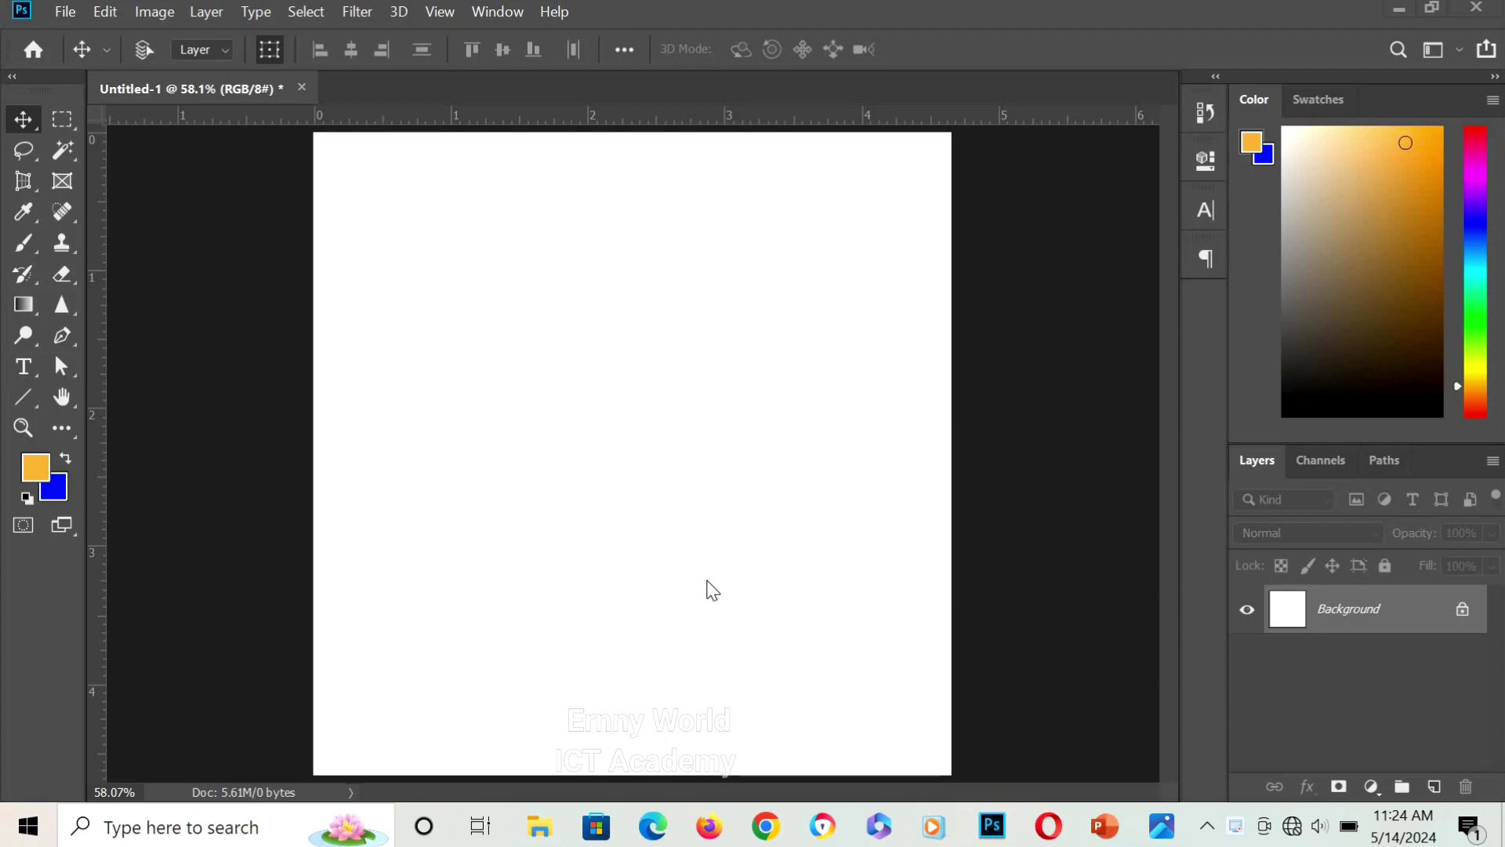
Preview the student photo and the phone-holding man photo in Photos, then open the Face swap folder
{"action": "left_click", "coordinate": [1176, 832]}
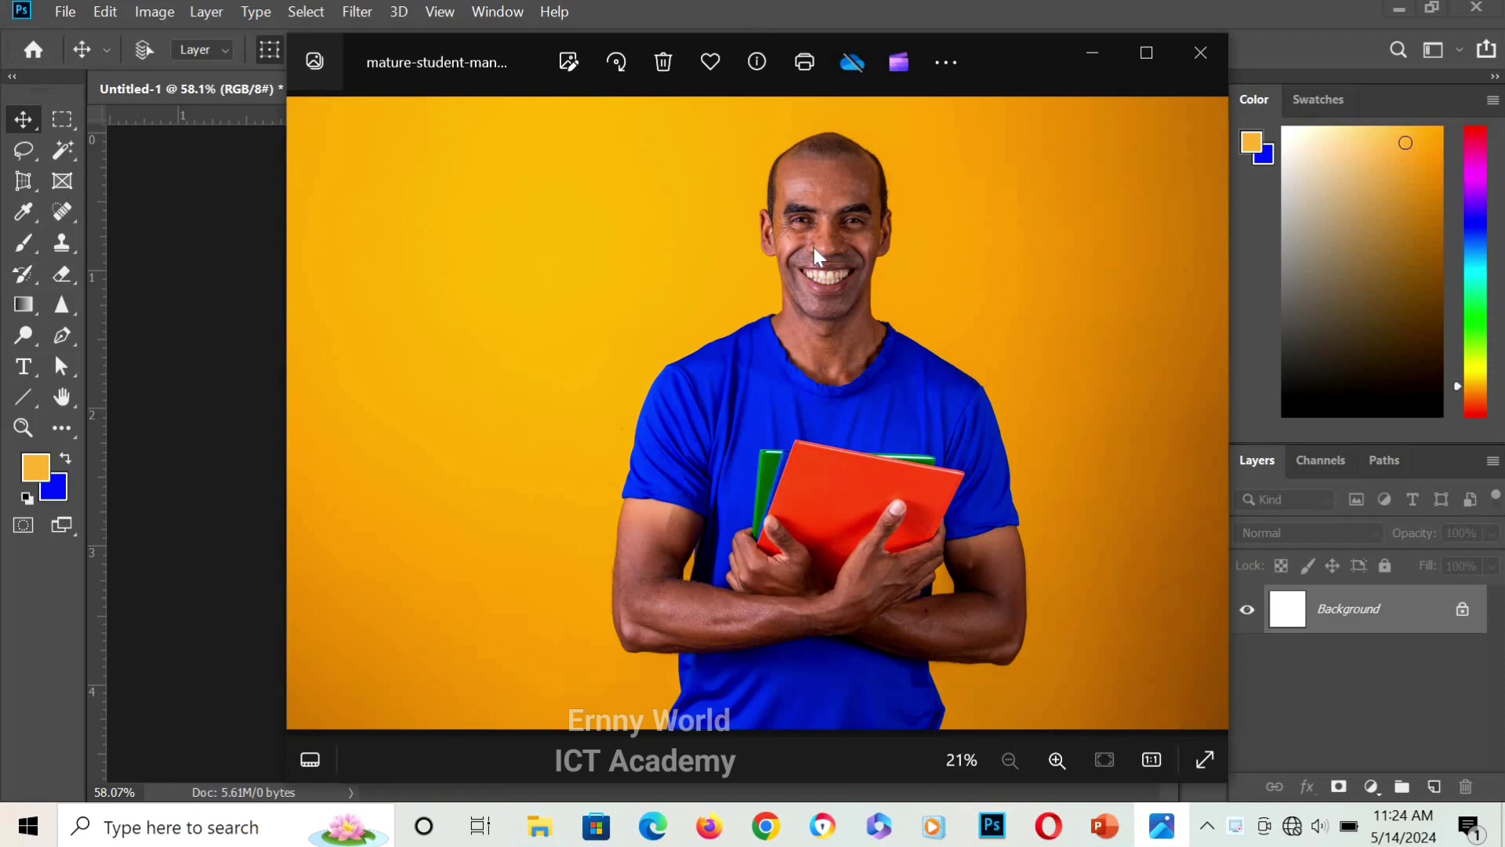
{"action": "key", "text": "Right"}
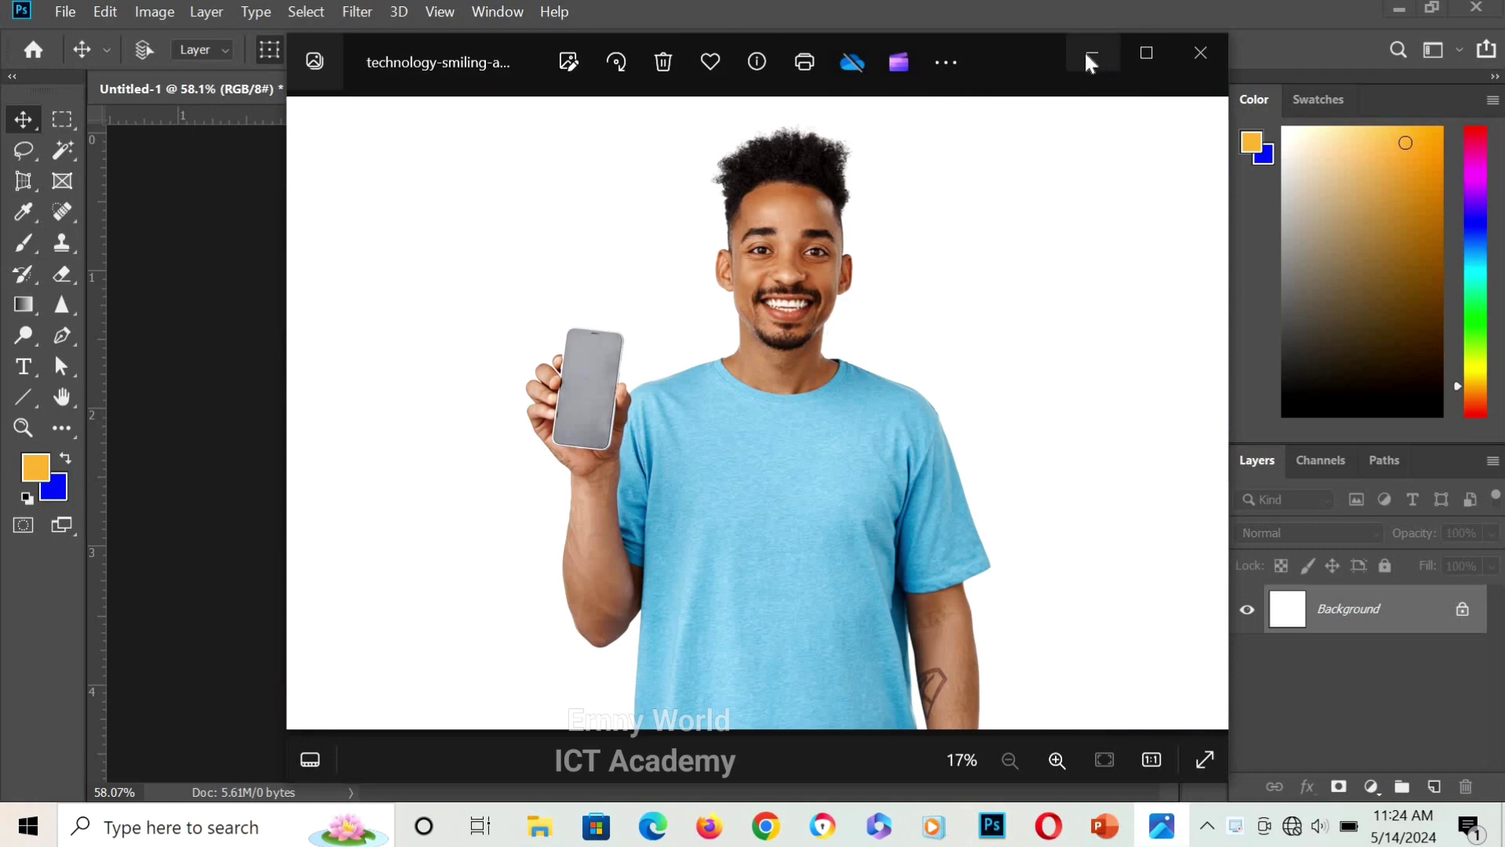
{"action": "left_click", "coordinate": [540, 831]}
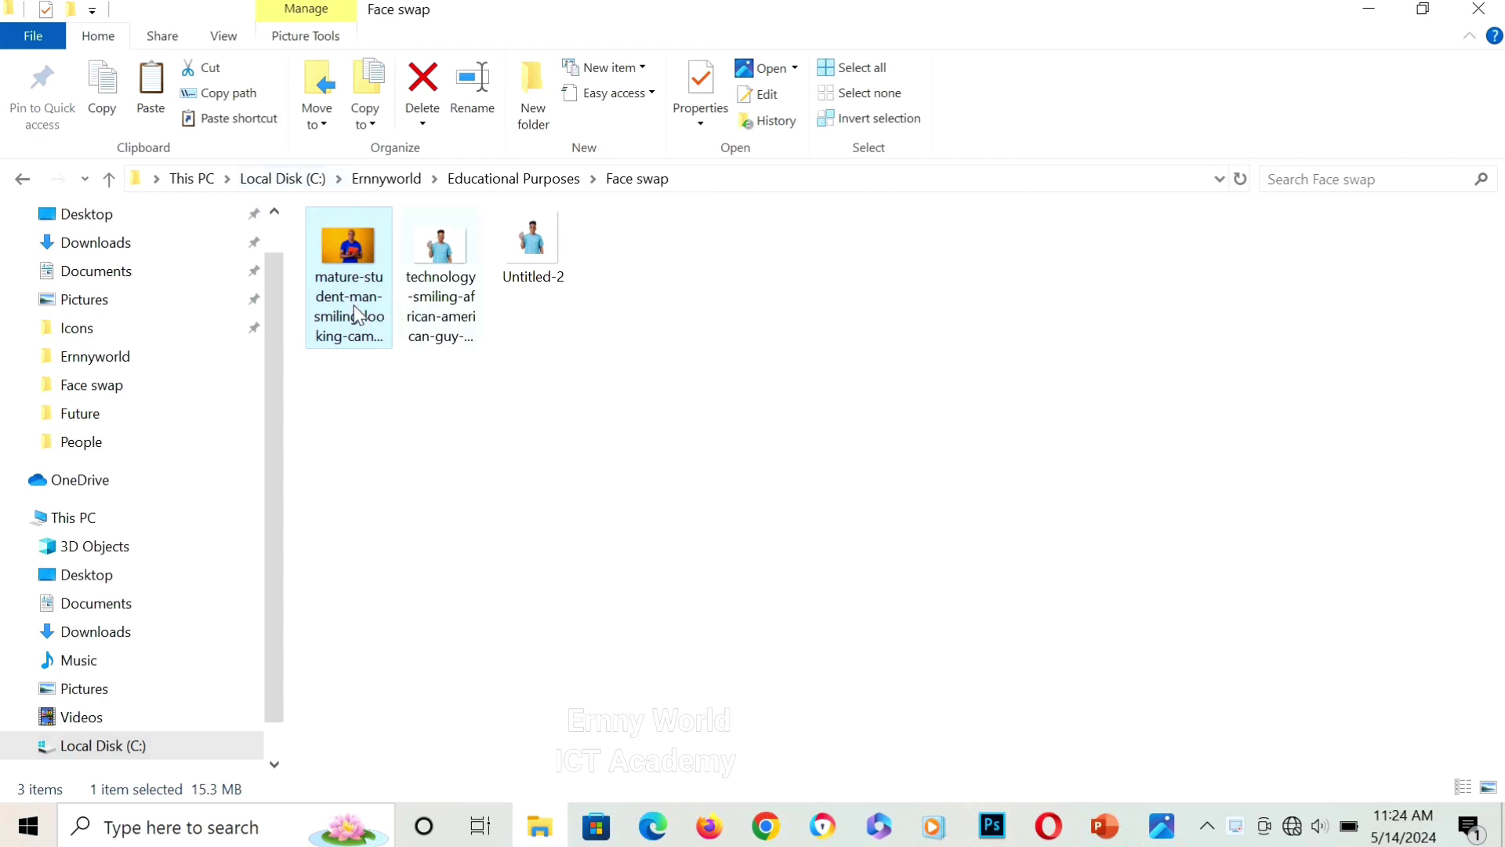
Drag the mature-student photo from the Face swap folder into the Untitled-1 document
{"action": "left_click_drag", "start_coordinate": [369, 306], "coordinate": [583, 453]}
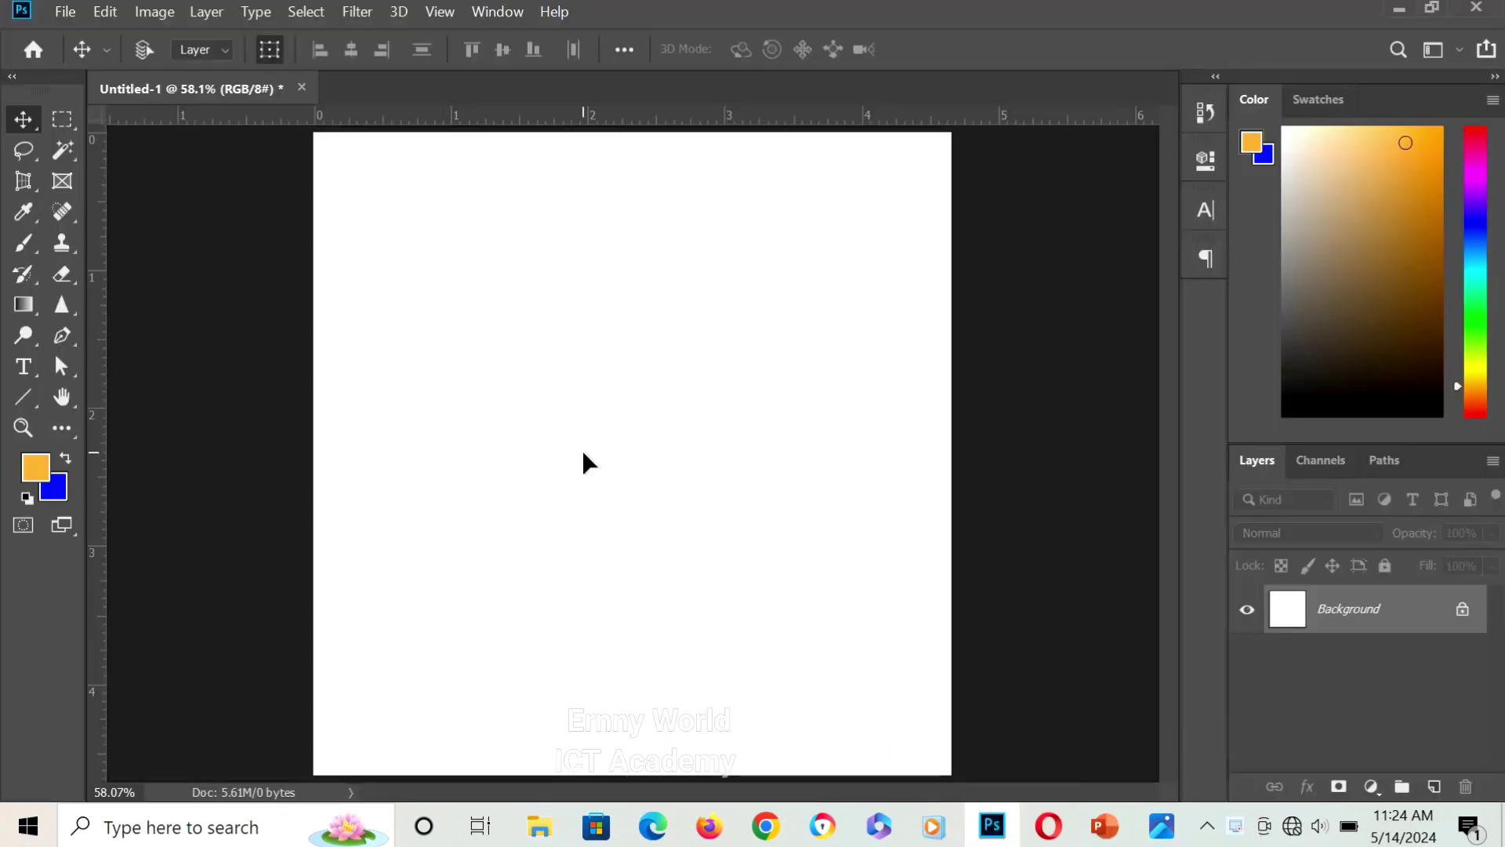
Commit the placed student photo and create a new 1400×1400 px, 300 ppi Untitled-2 document
{"action": "left_click", "coordinate": [871, 51]}
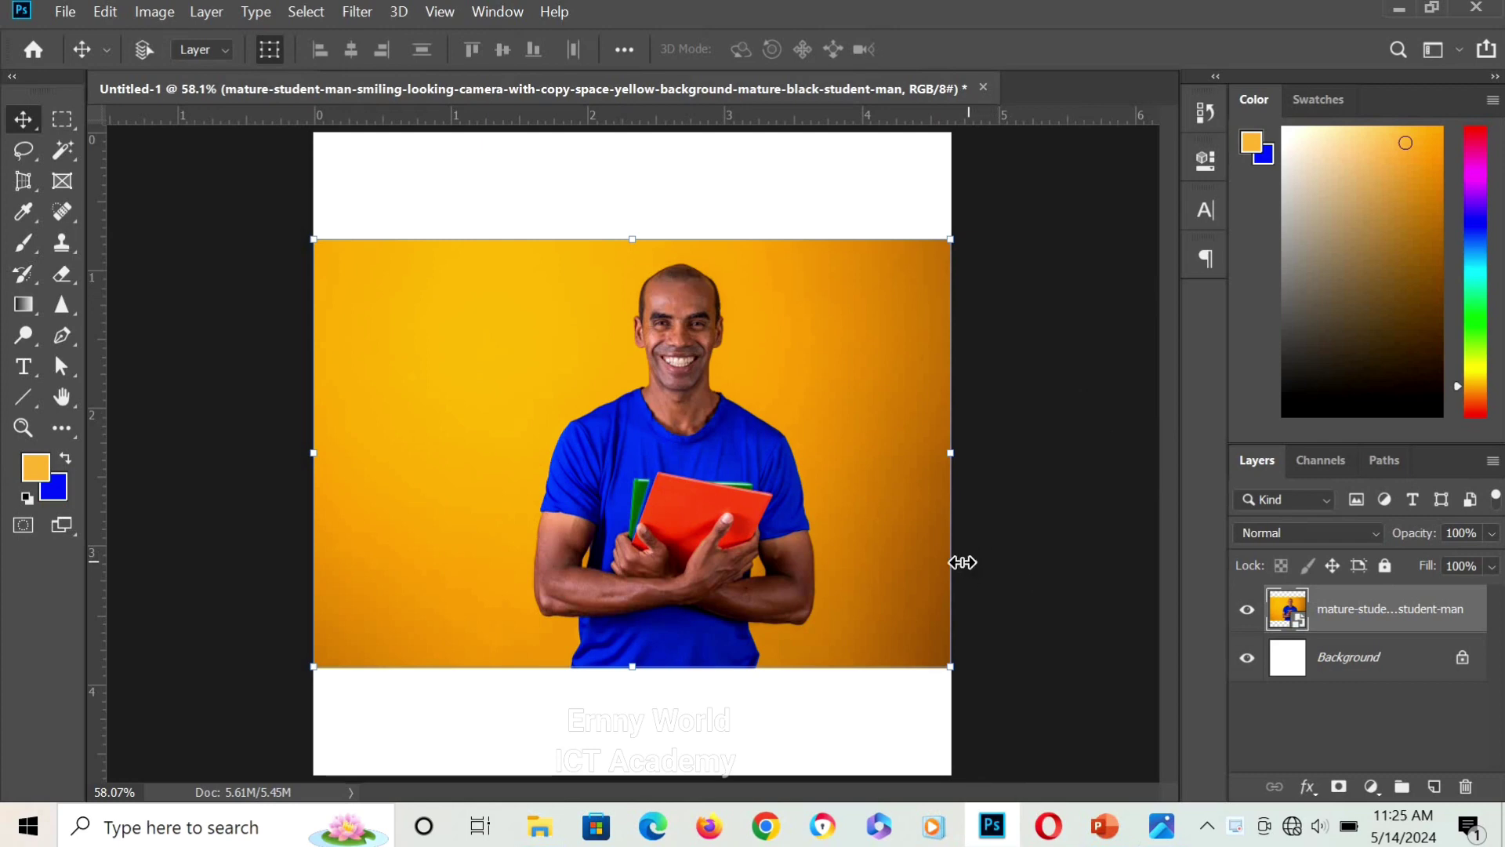
{"action": "left_click", "coordinate": [66, 13]}
{"action": "left_click", "coordinate": [83, 35]}
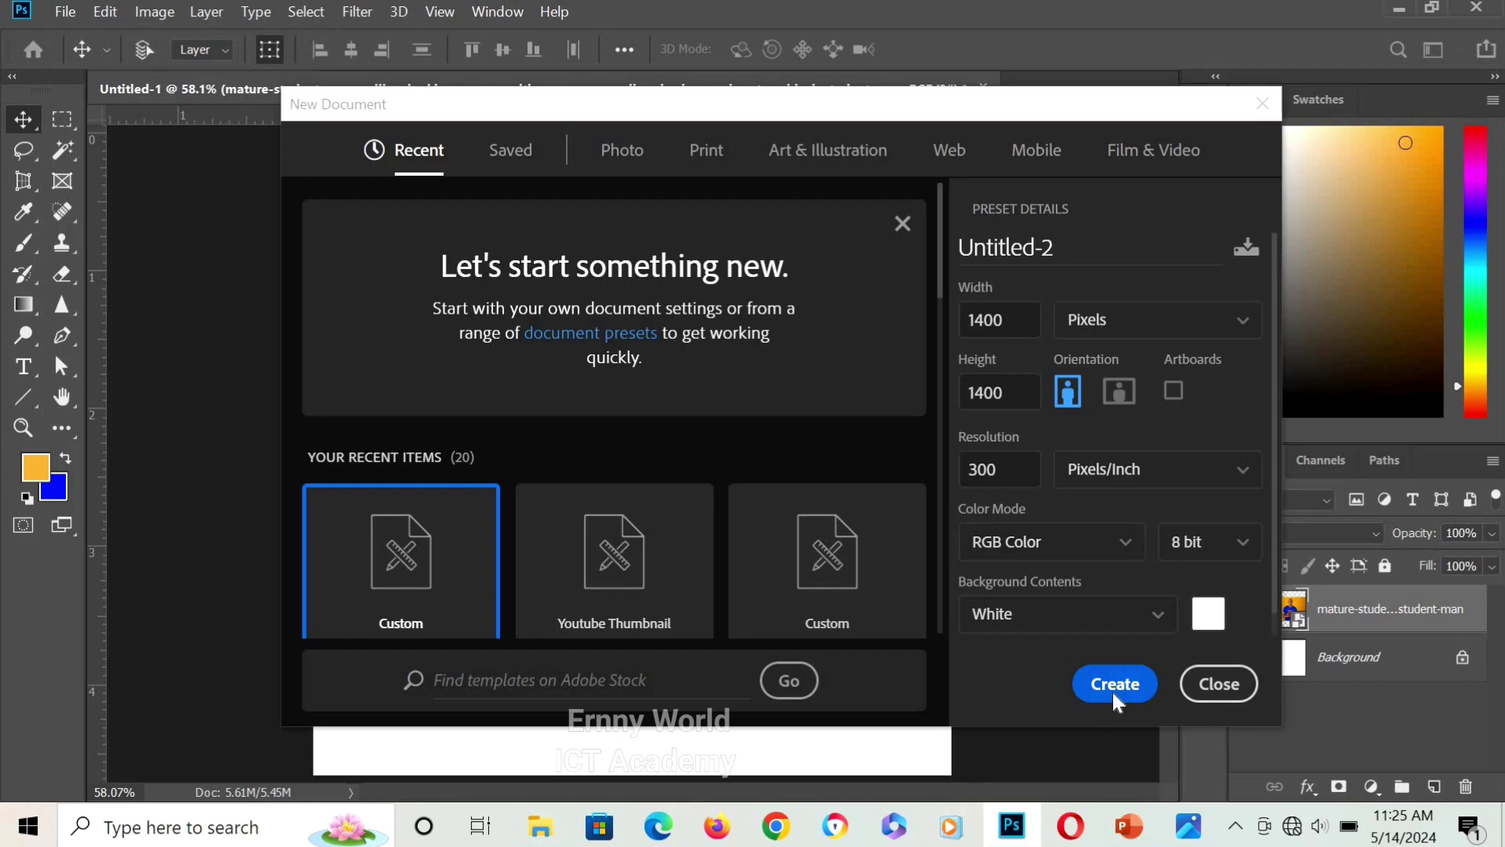
{"action": "left_click", "coordinate": [1114, 700]}
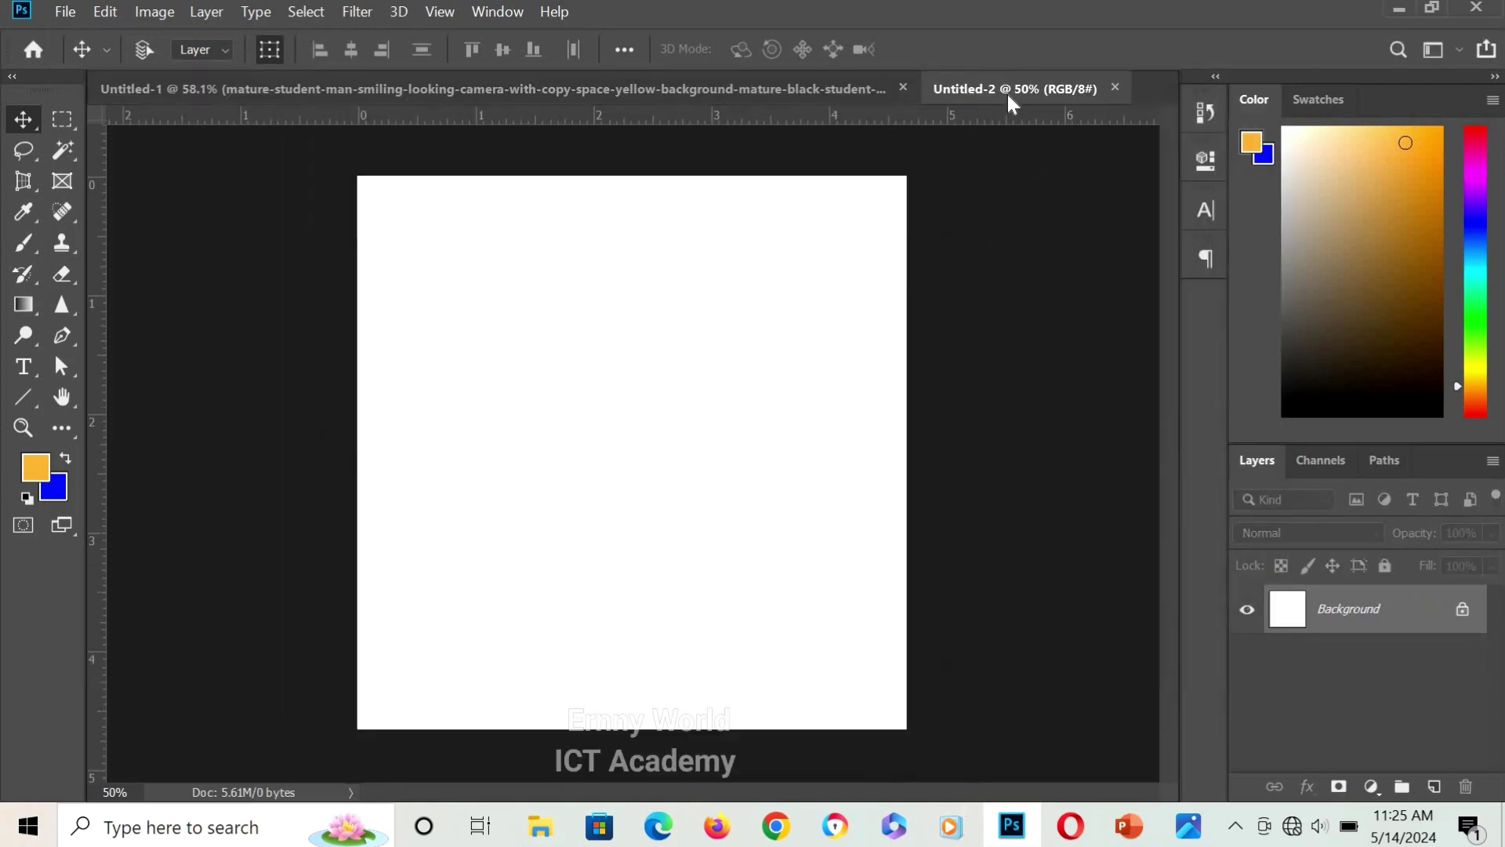
{"action": "left_click", "coordinate": [665, 87]}
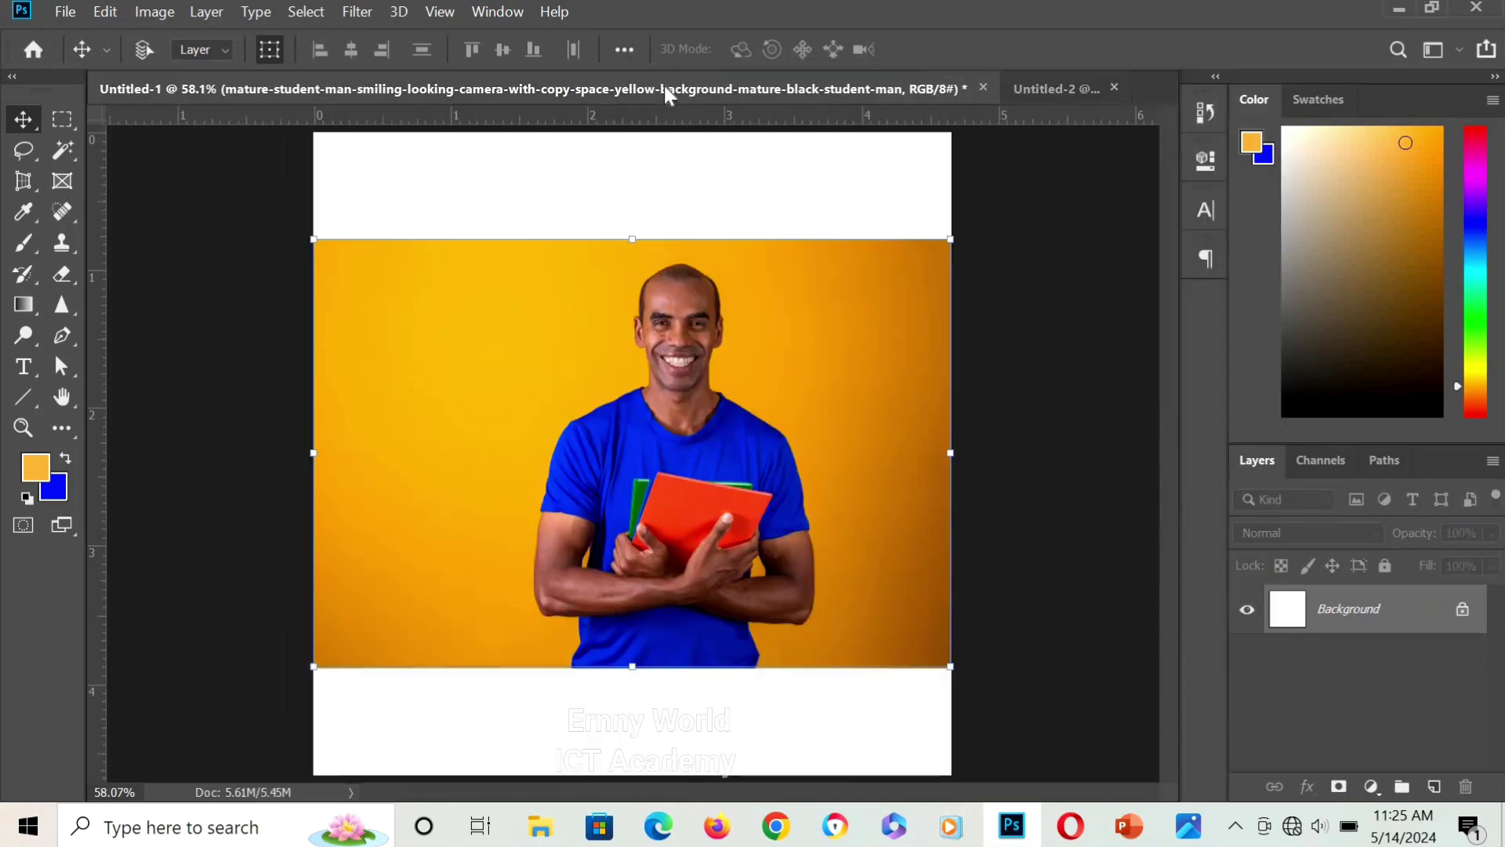
{"action": "left_click", "coordinate": [1038, 87]}
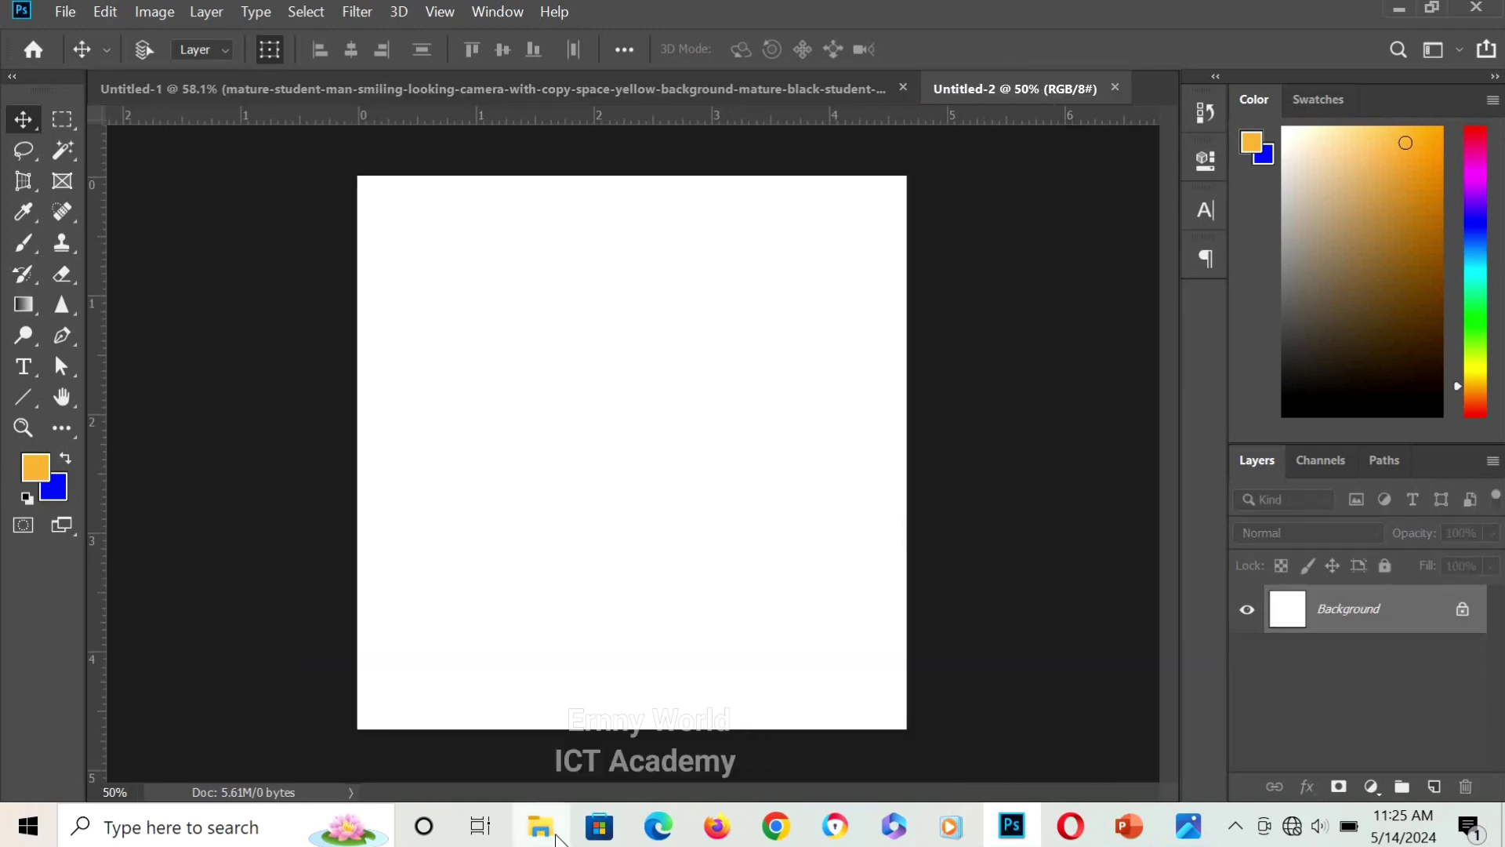
Place the technology-smiling phone man's photo into Untitled-2, then return to Untitled-1
{"action": "left_click", "coordinate": [509, 705]}
{"action": "left_click_drag", "start_coordinate": [451, 310], "coordinate": [618, 423]}
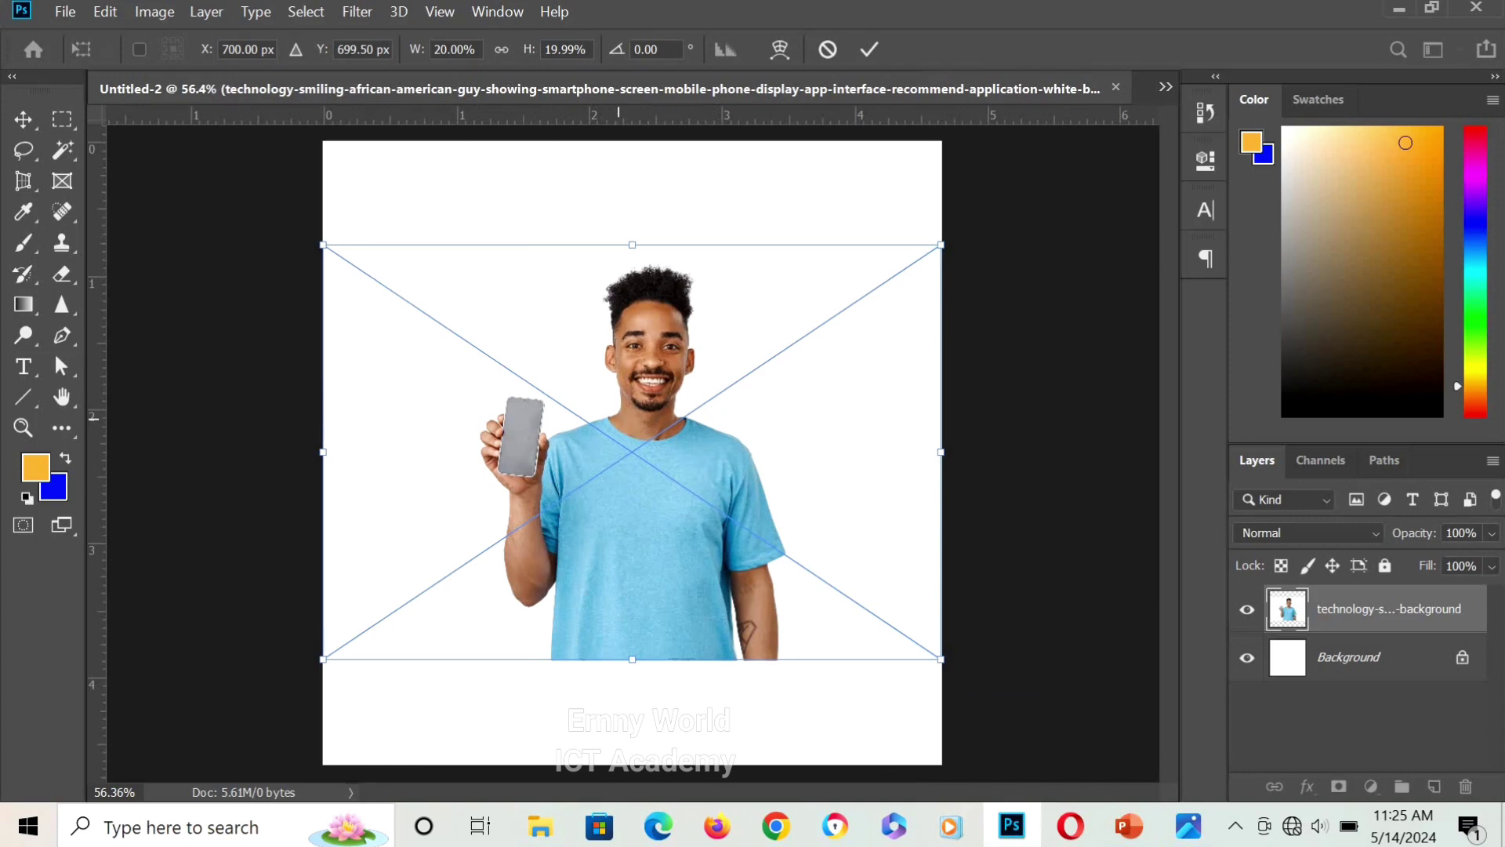
{"action": "left_click", "coordinate": [868, 49]}
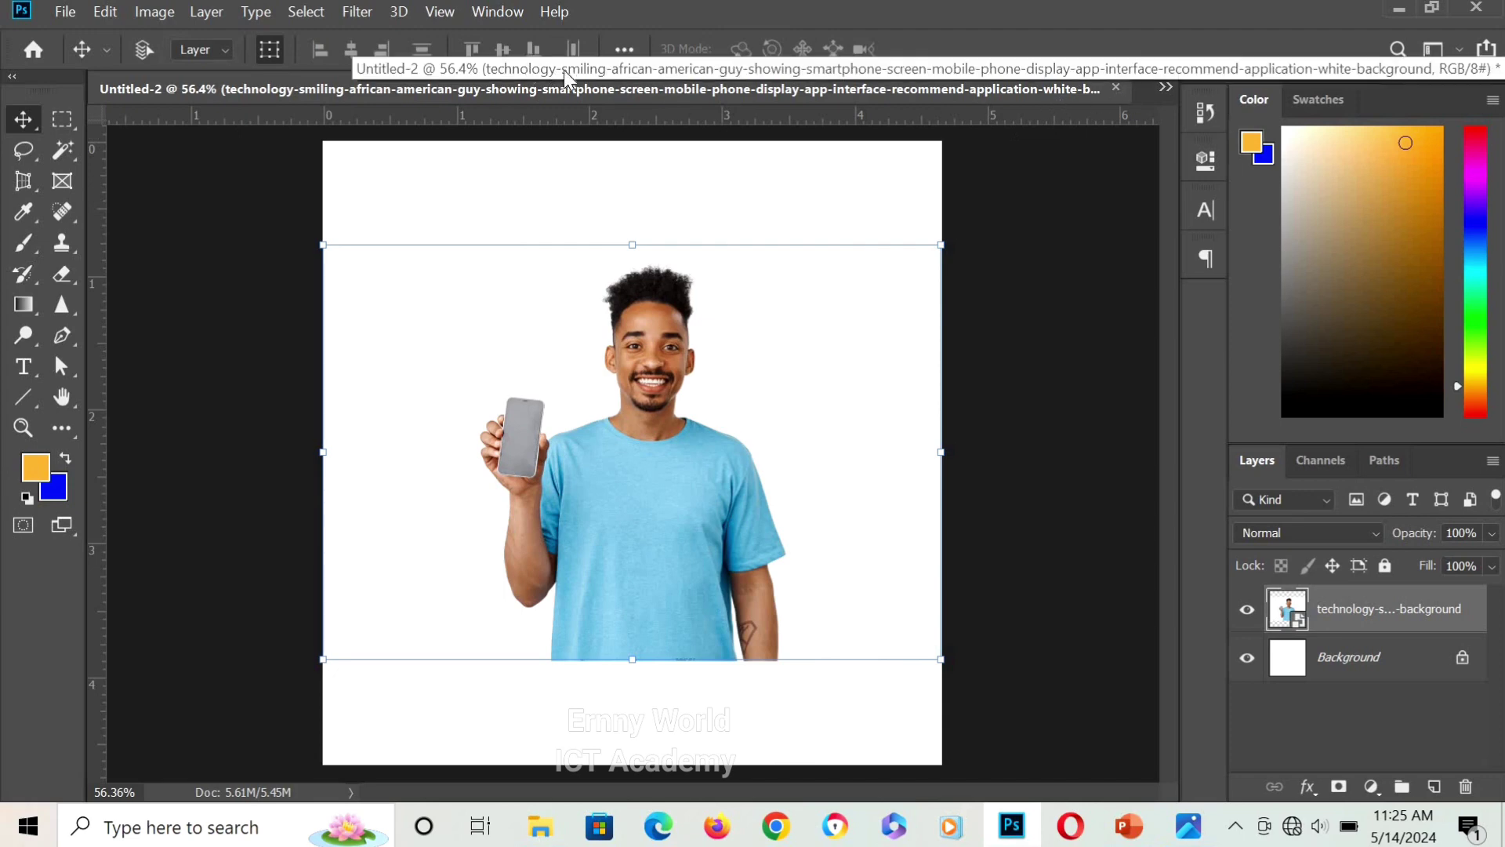
{"action": "left_click", "coordinate": [1164, 87]}
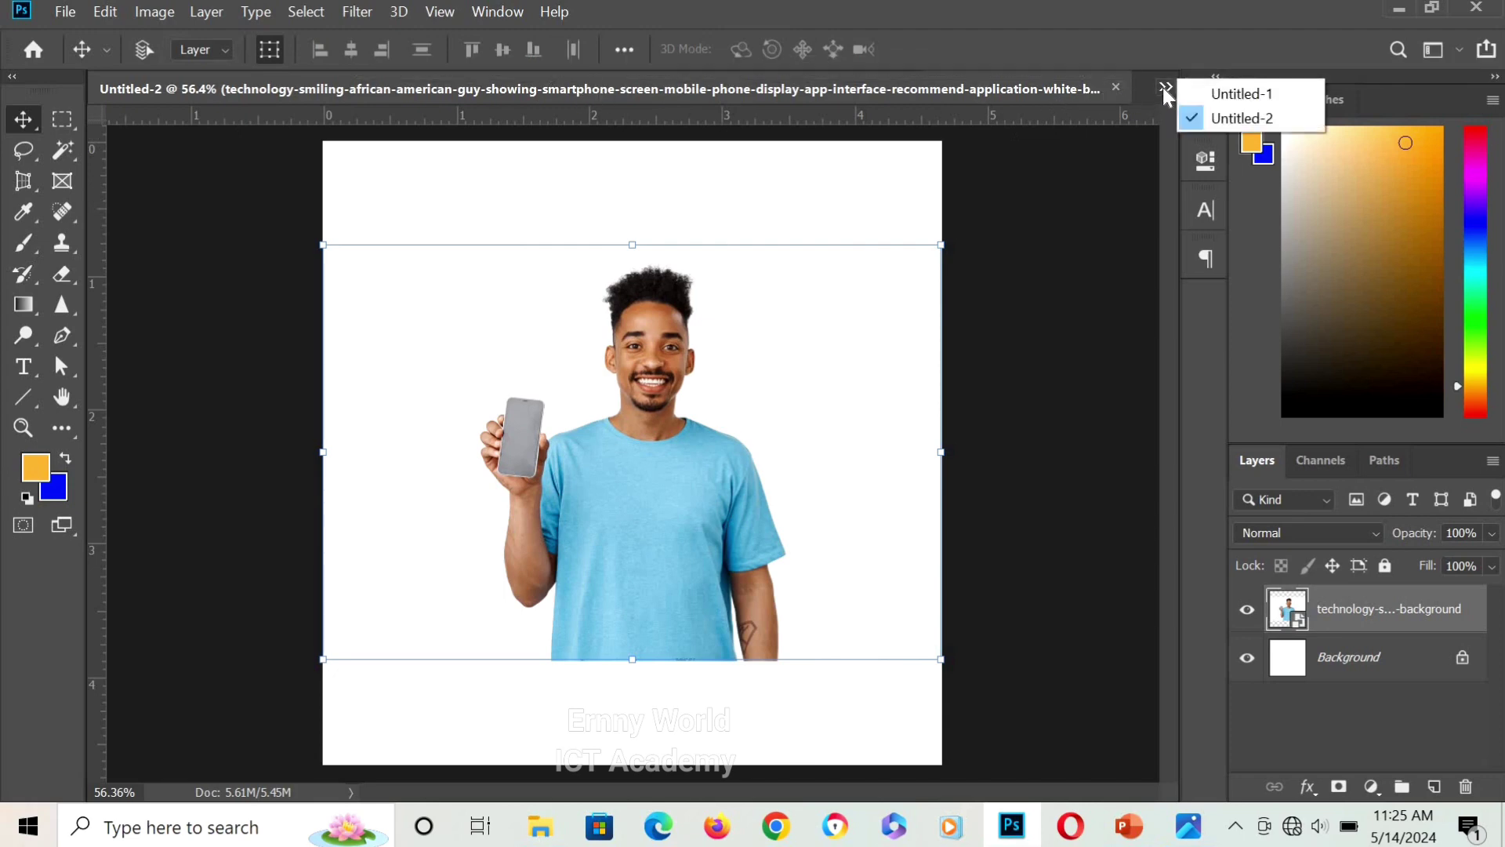
{"action": "left_click", "coordinate": [1266, 95]}
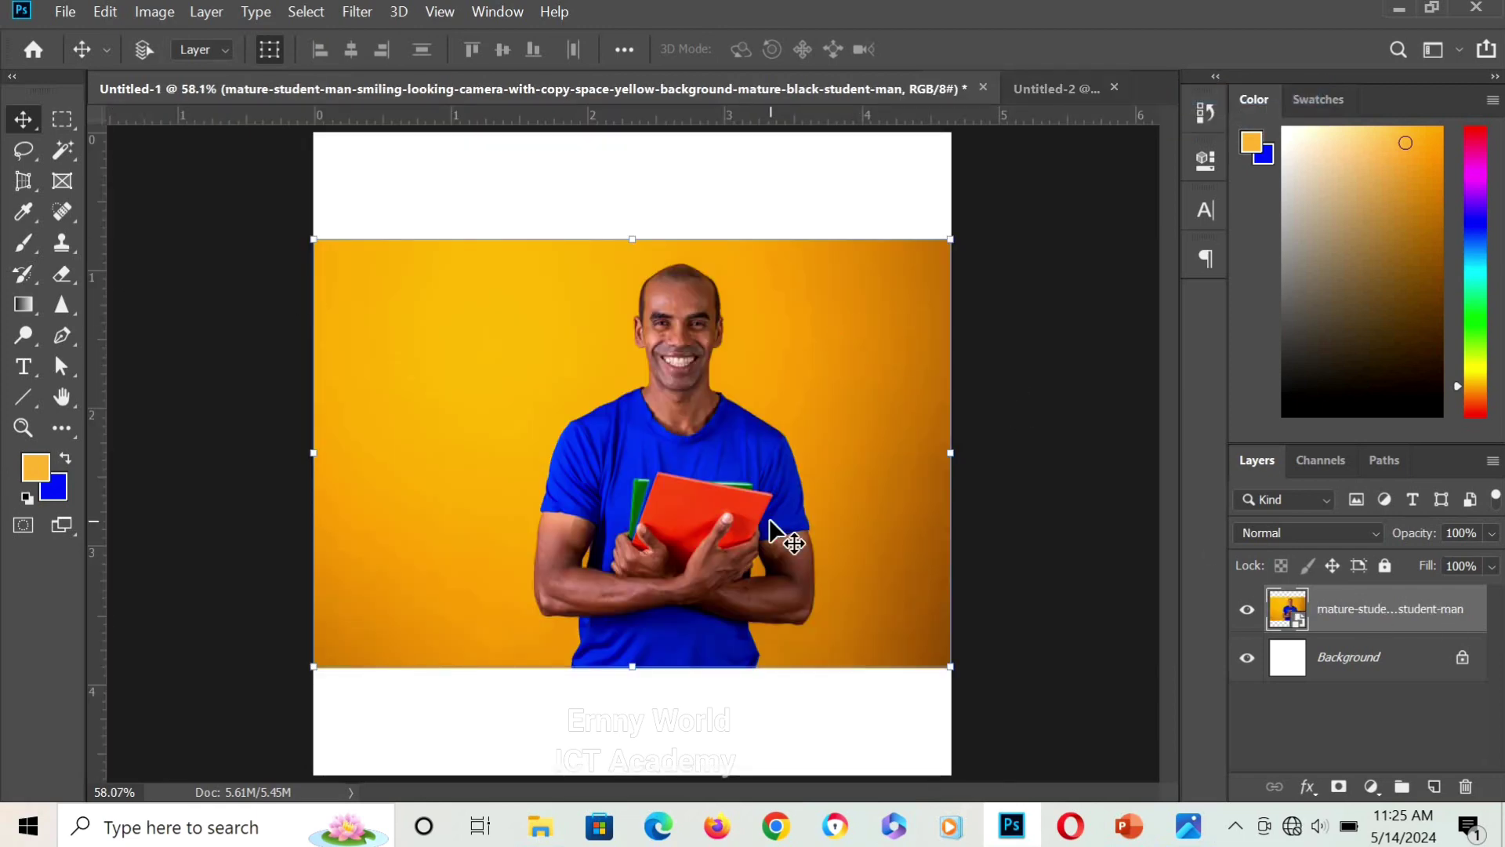
Zoom in on the student photo and lasso a closed outline around his face
{"action": "key", "text": "ctrl+plus"}
{"action": "key", "text": "ctrl+plus"}
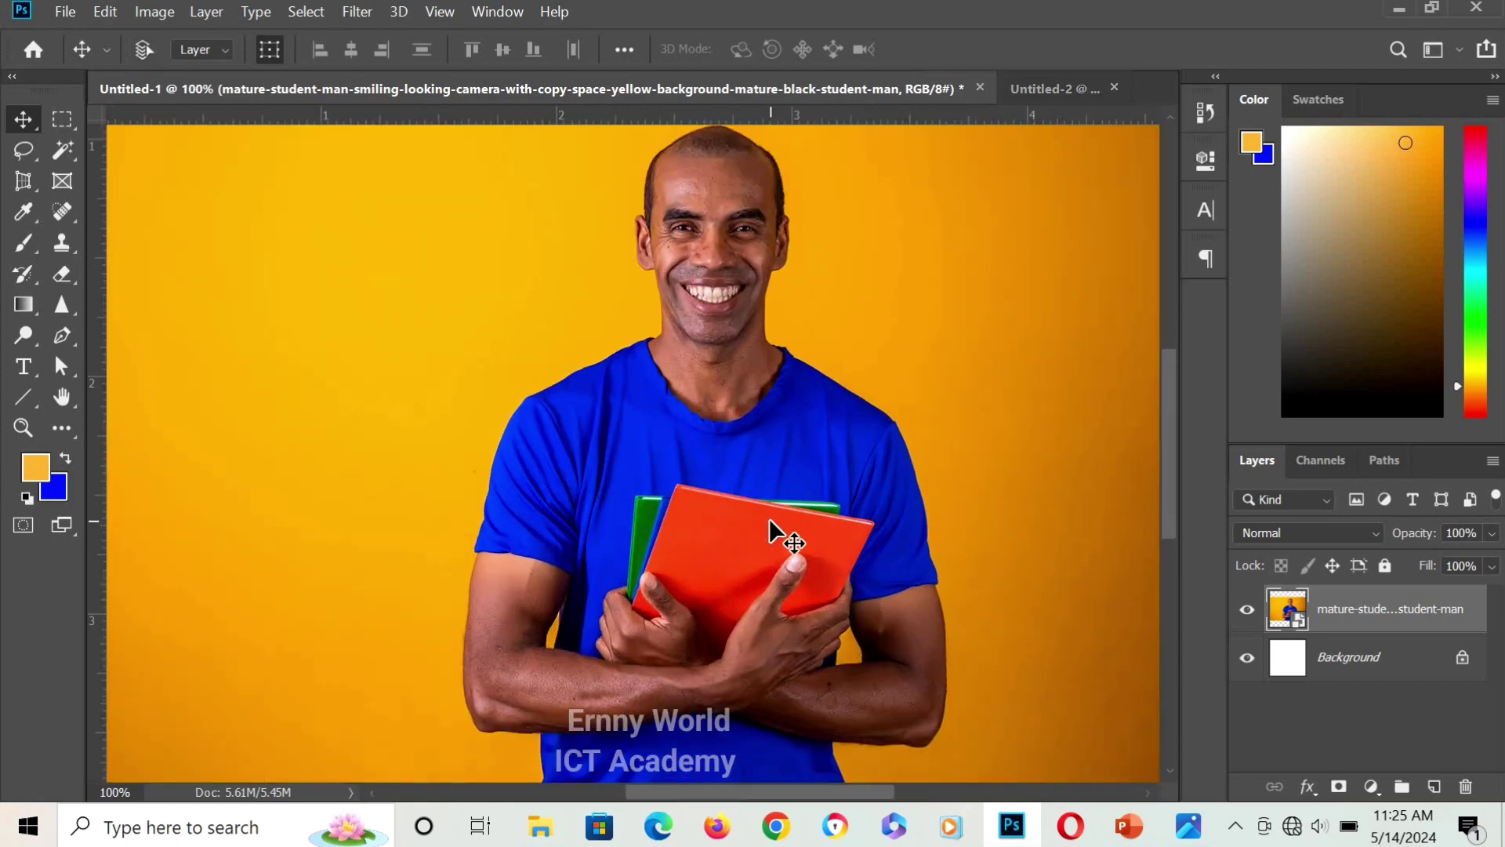
{"action": "scroll", "coordinate": [1174, 396], "scroll_direction": "up", "scroll_amount": 3}
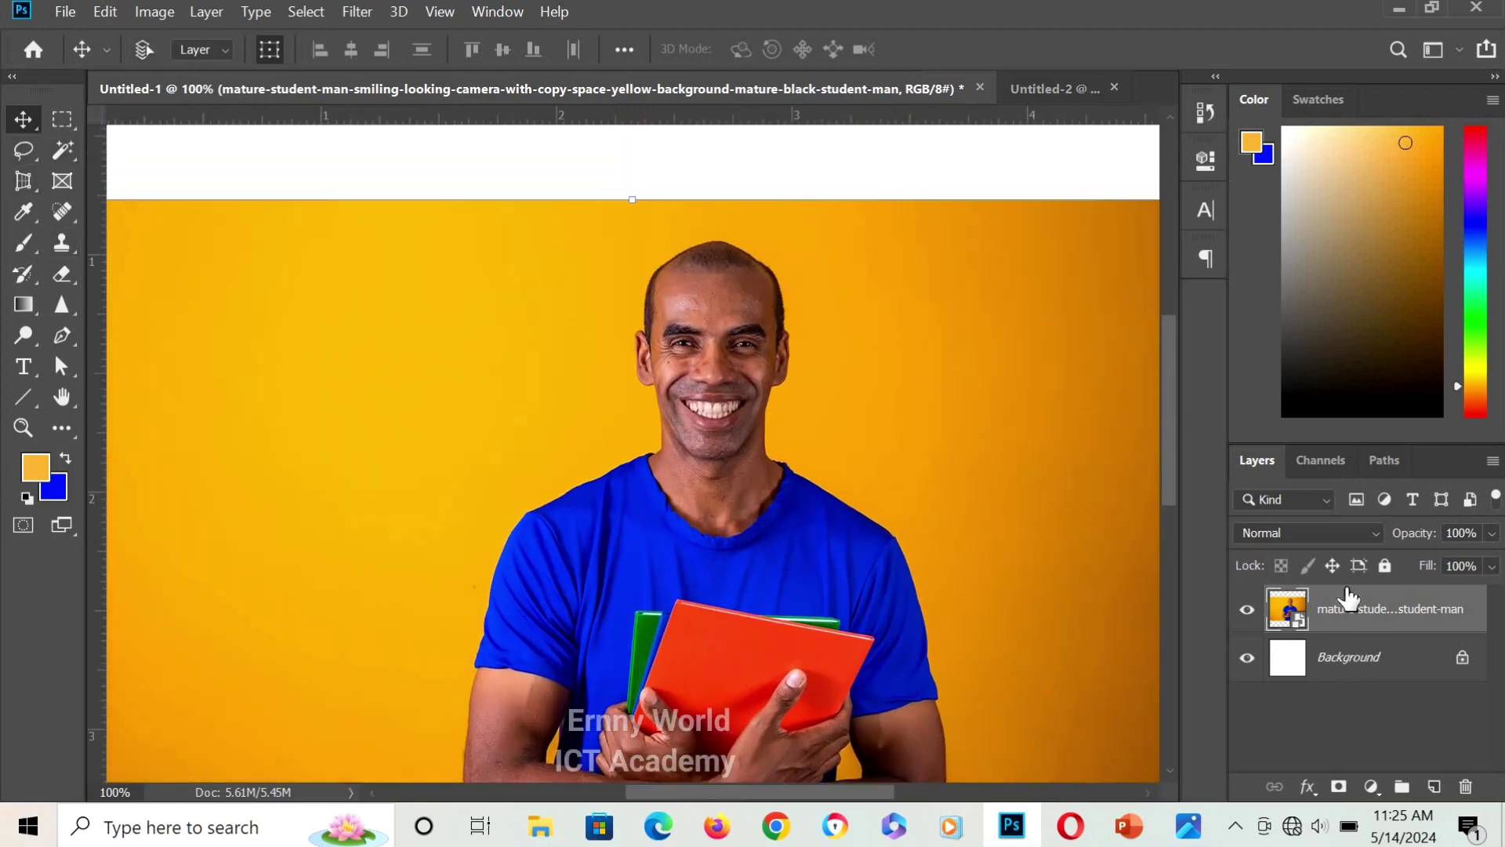
{"action": "left_click", "coordinate": [60, 153]}
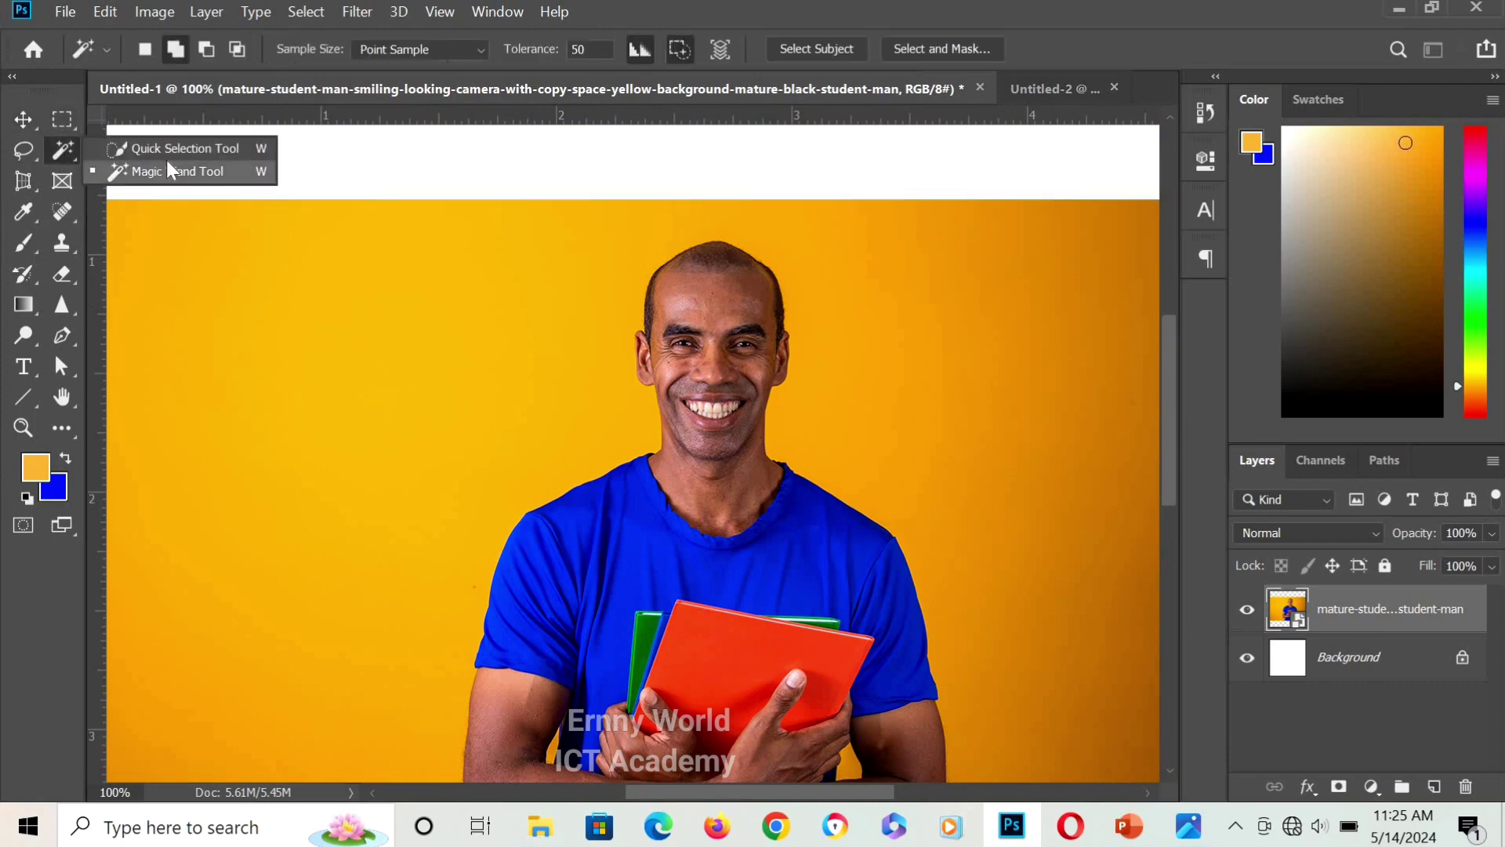
{"action": "left_click", "coordinate": [24, 150]}
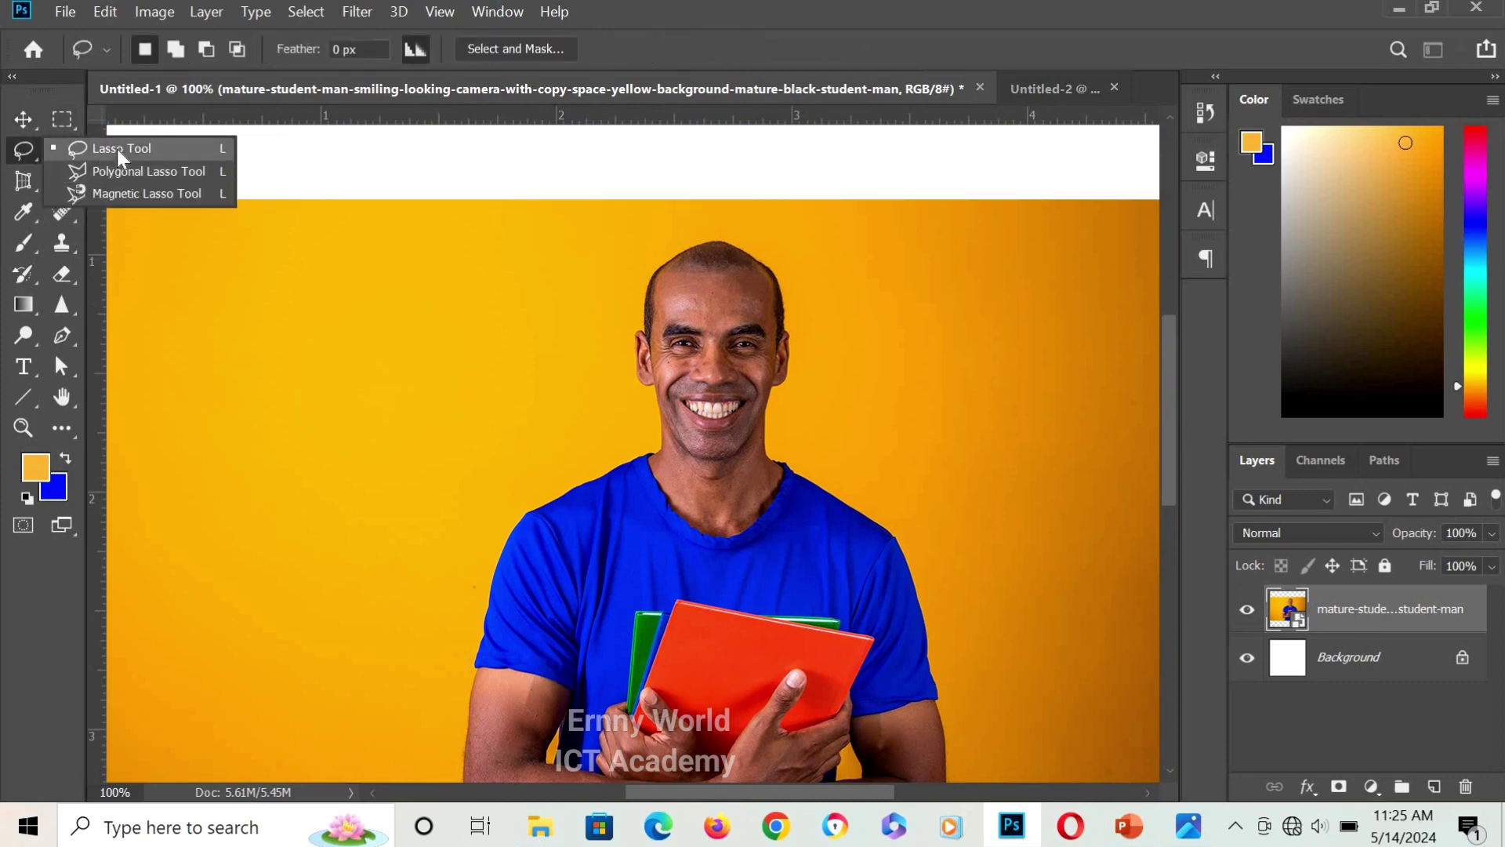
{"action": "left_click", "coordinate": [109, 148]}
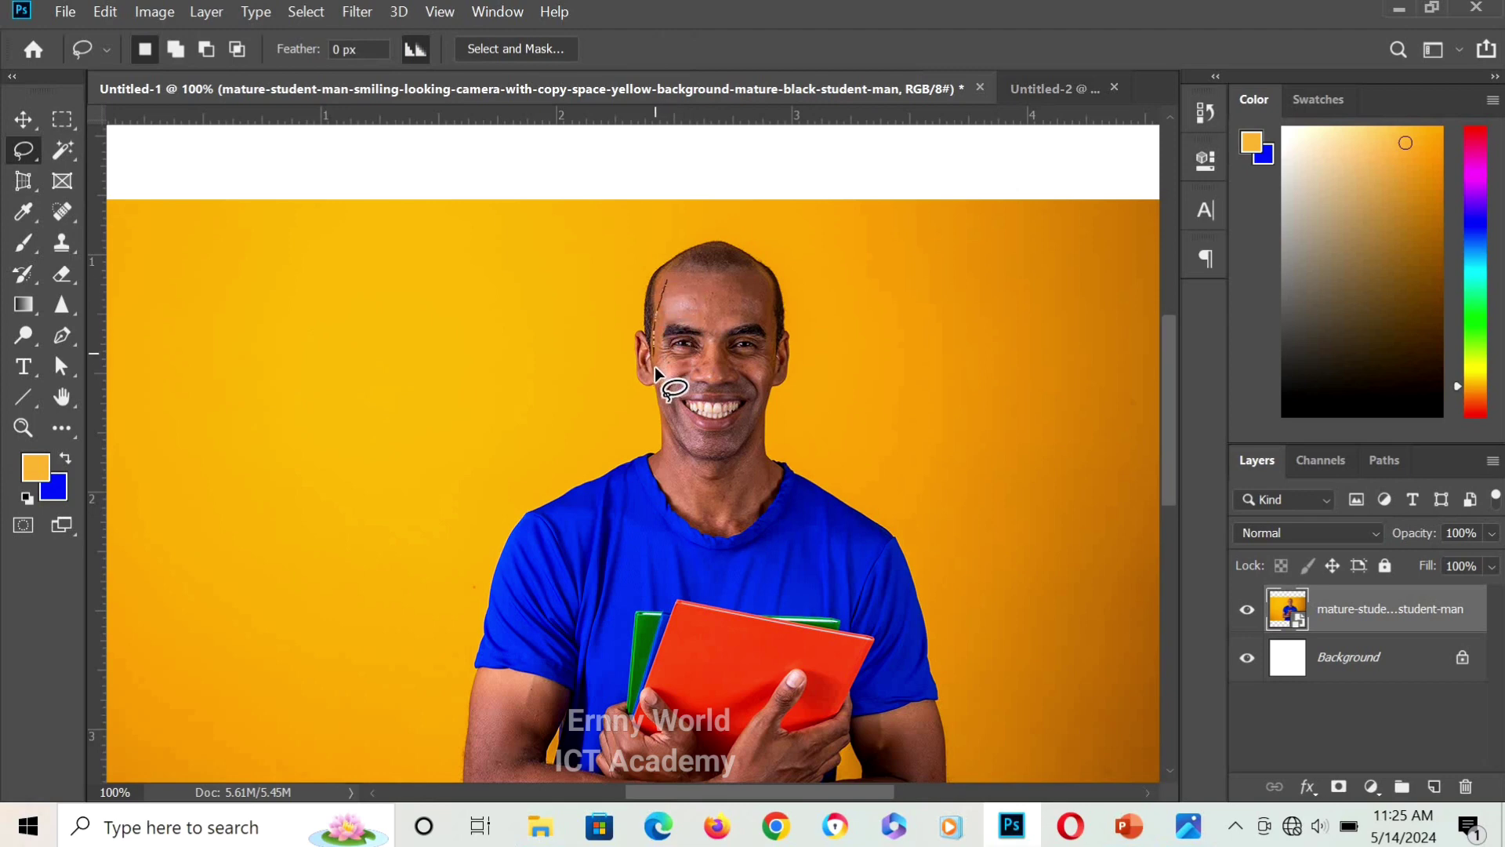
{"action": "left_click_drag", "start_coordinate": [655, 366], "coordinate": [681, 443]}
{"action": "mouse_move", "coordinate": [750, 433]}
{"action": "left_mouse_down"}
{"action": "mouse_move", "coordinate": [779, 330]}
{"action": "mouse_move", "coordinate": [736, 275]}
{"action": "left_mouse_up"}
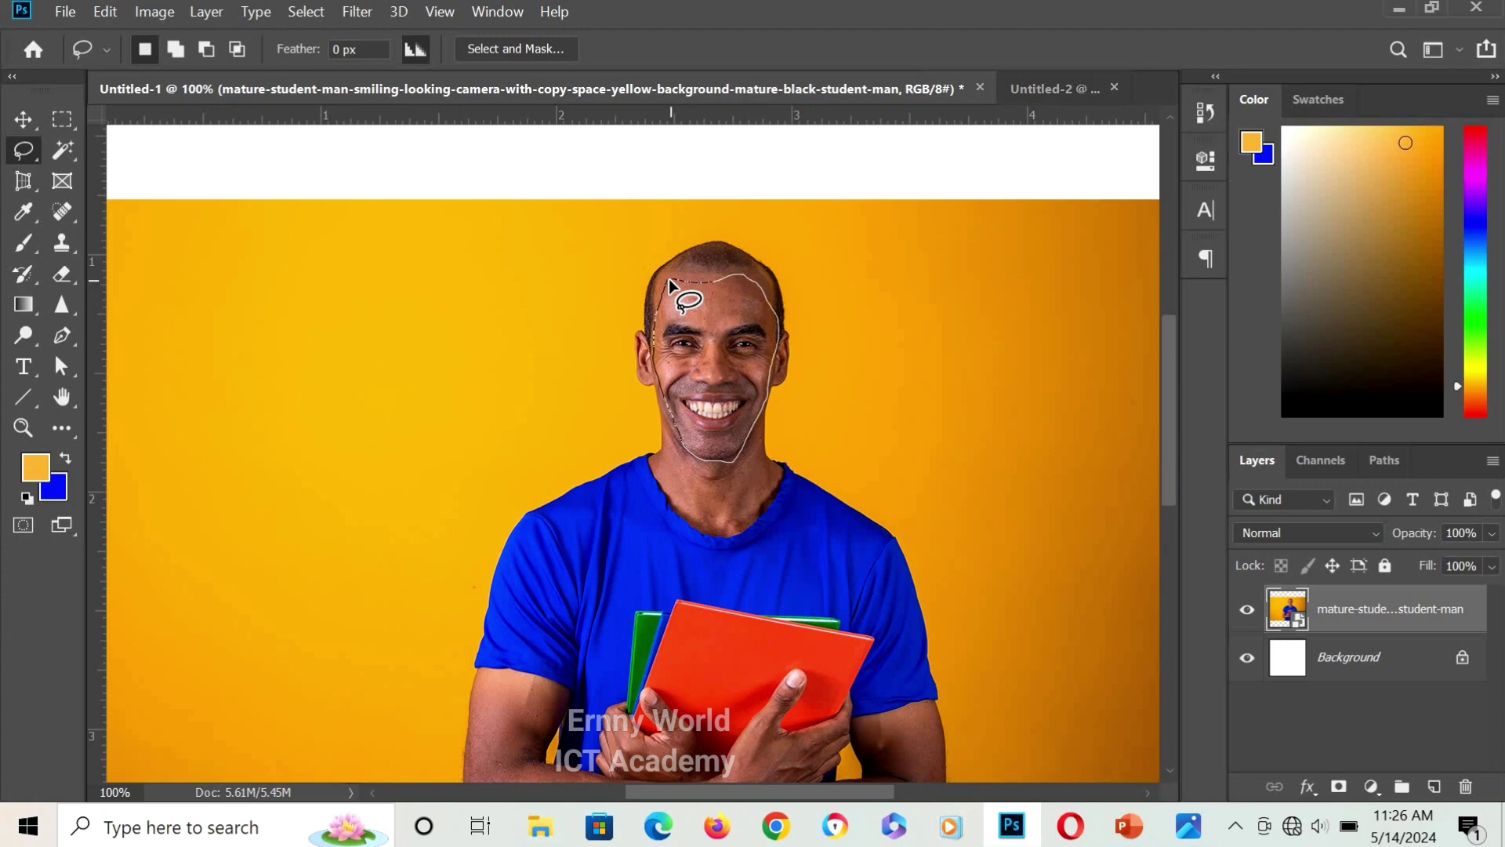
{"action": "left_click_drag", "start_coordinate": [668, 283], "coordinate": [671, 290]}
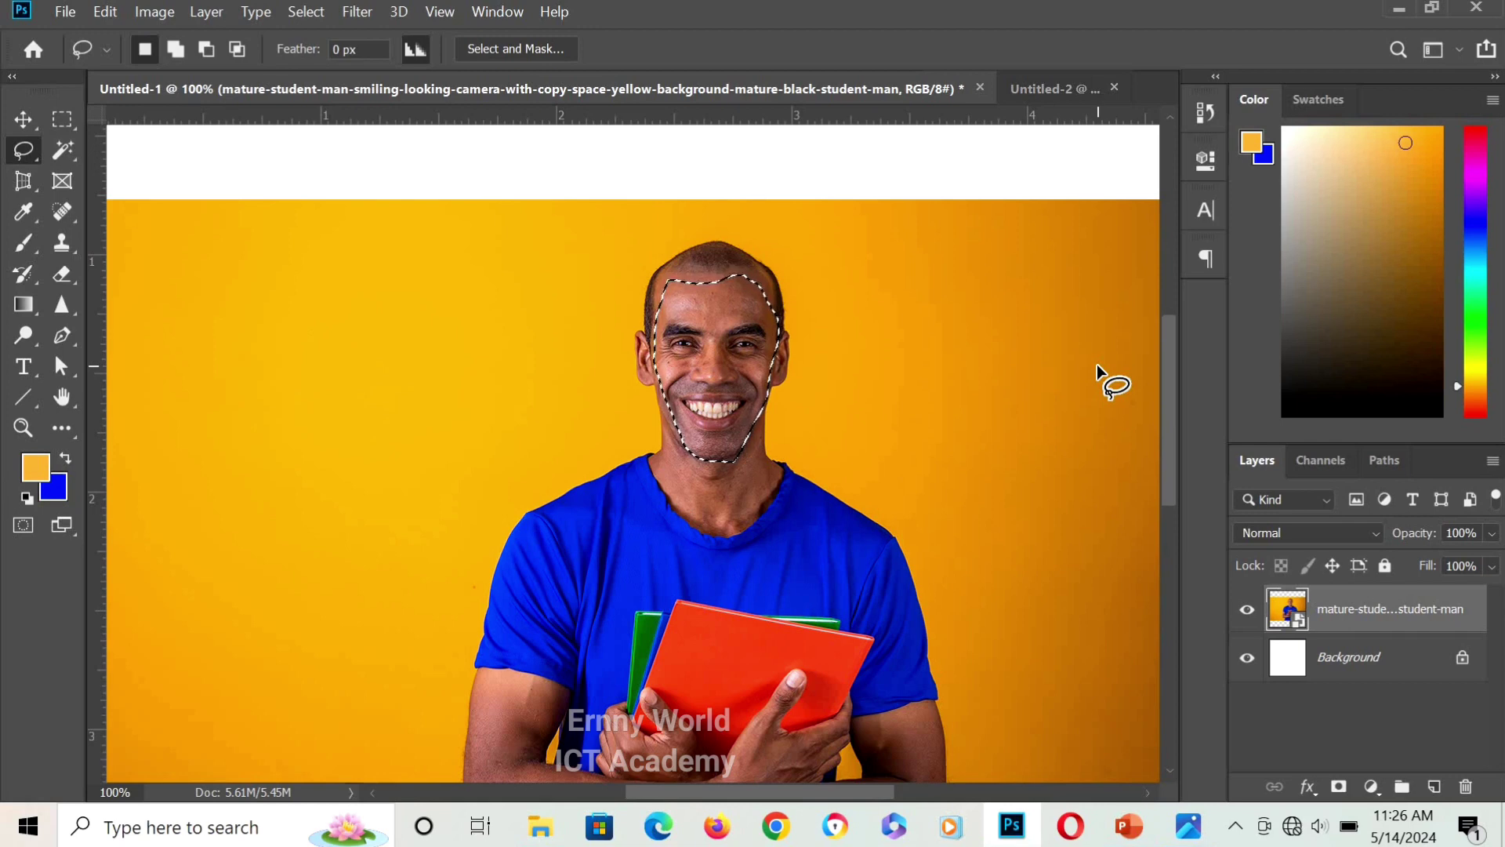
Bring the cut-out face into Untitled-2 as Layer 1 and move it over the phone man's face
{"action": "left_click", "coordinate": [1022, 84]}
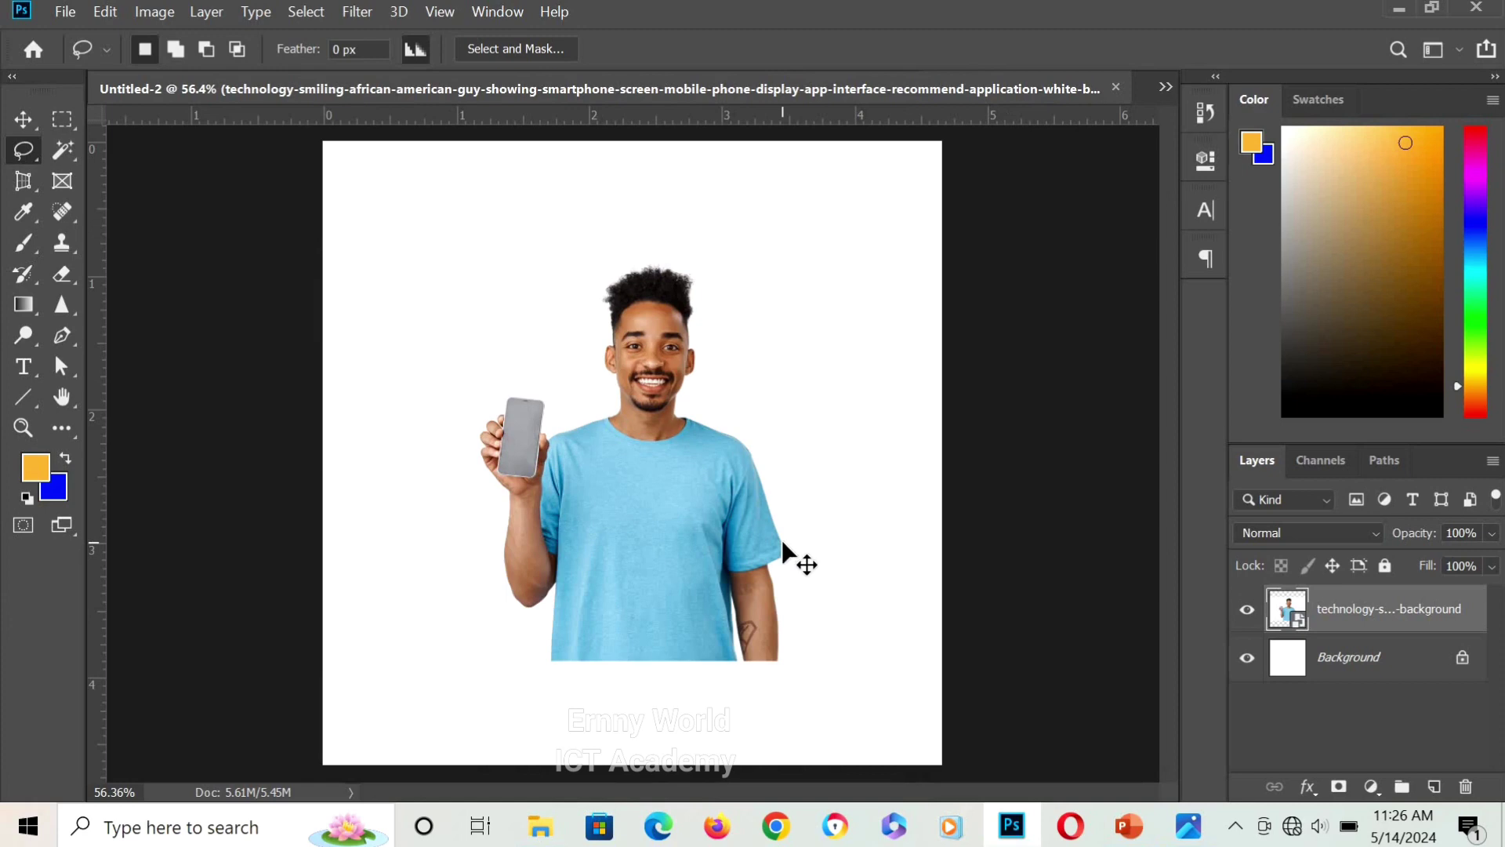
{"action": "left_click_drag", "start_coordinate": [782, 540], "coordinate": [783, 540]}
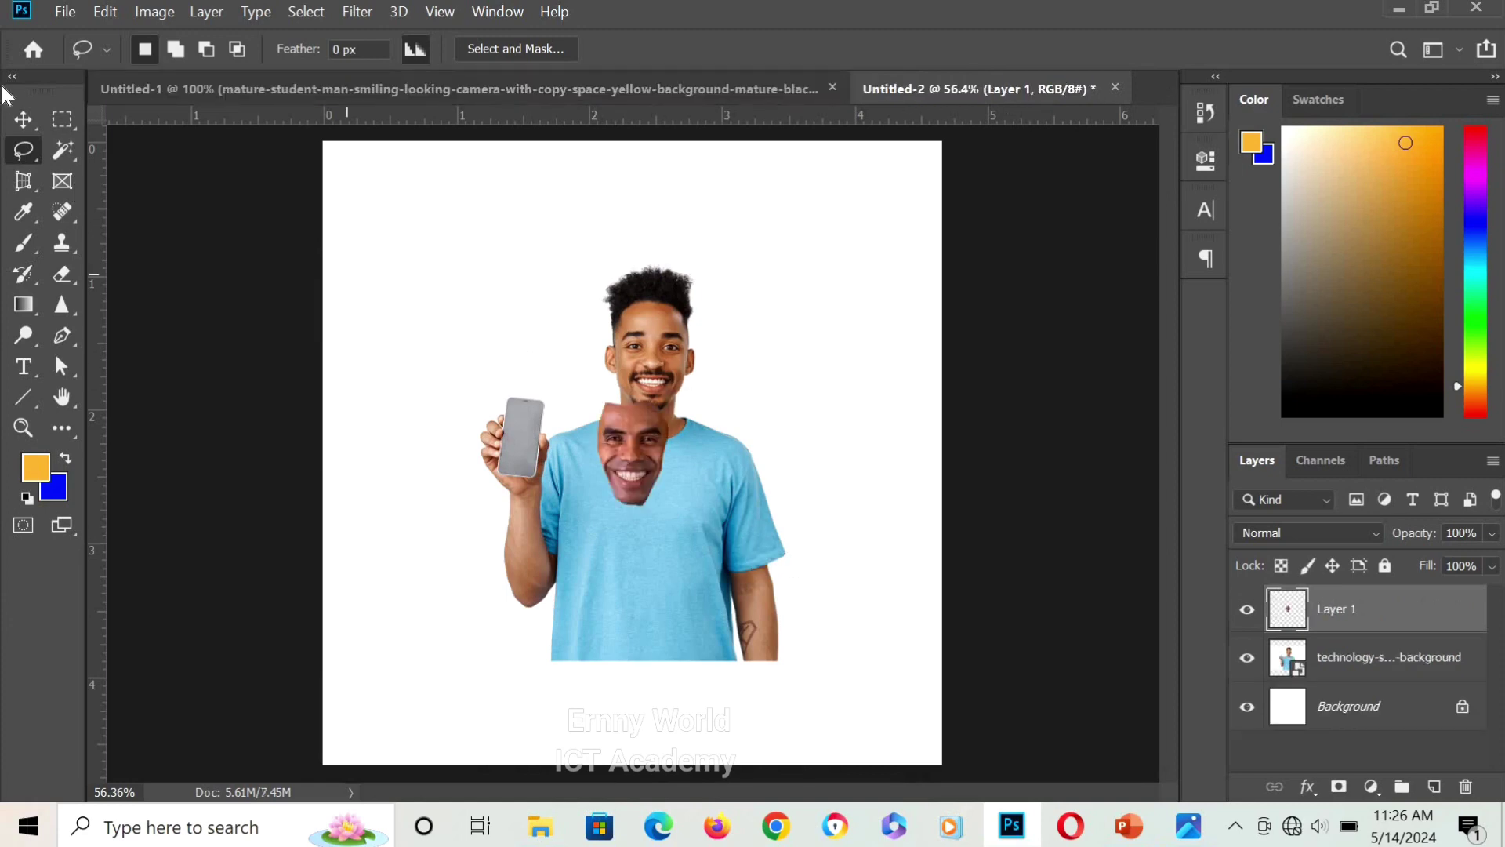
{"action": "left_click", "coordinate": [23, 119]}
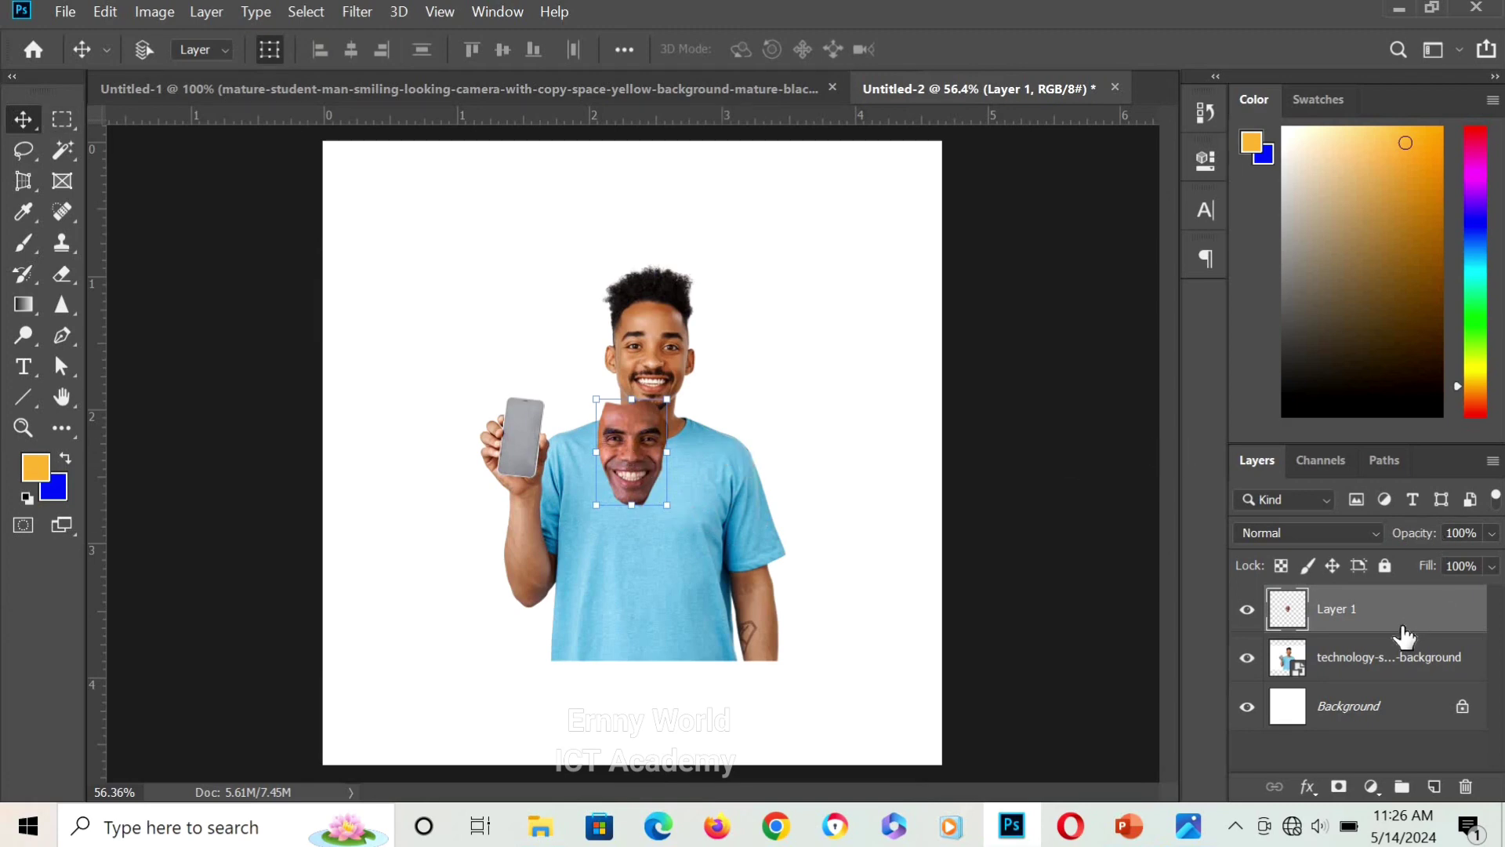
{"action": "key", "text": "ctrl+1"}
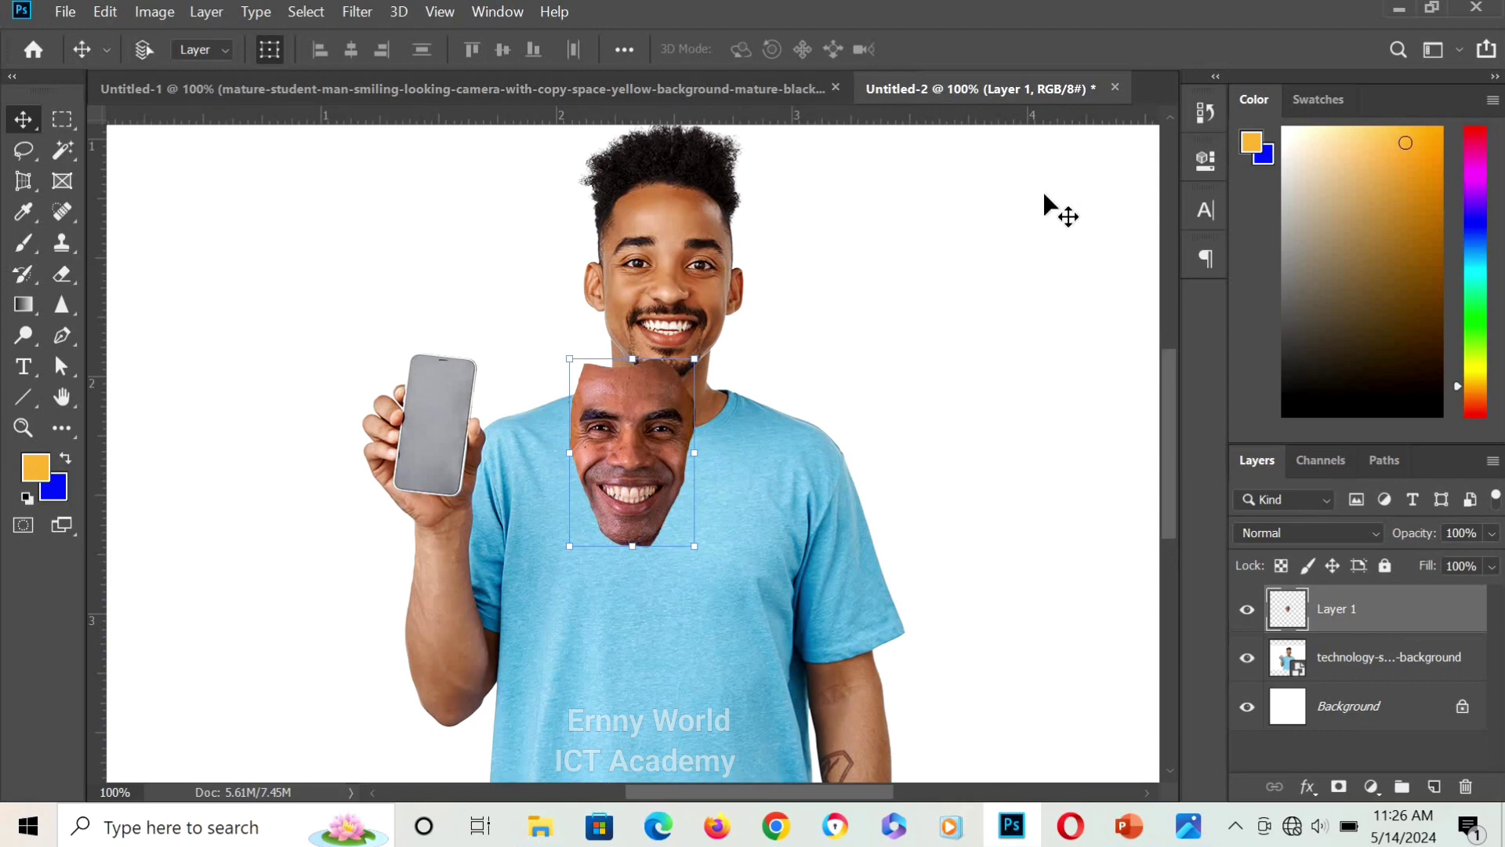
{"action": "left_click_drag", "start_coordinate": [1174, 390], "coordinate": [1165, 341]}
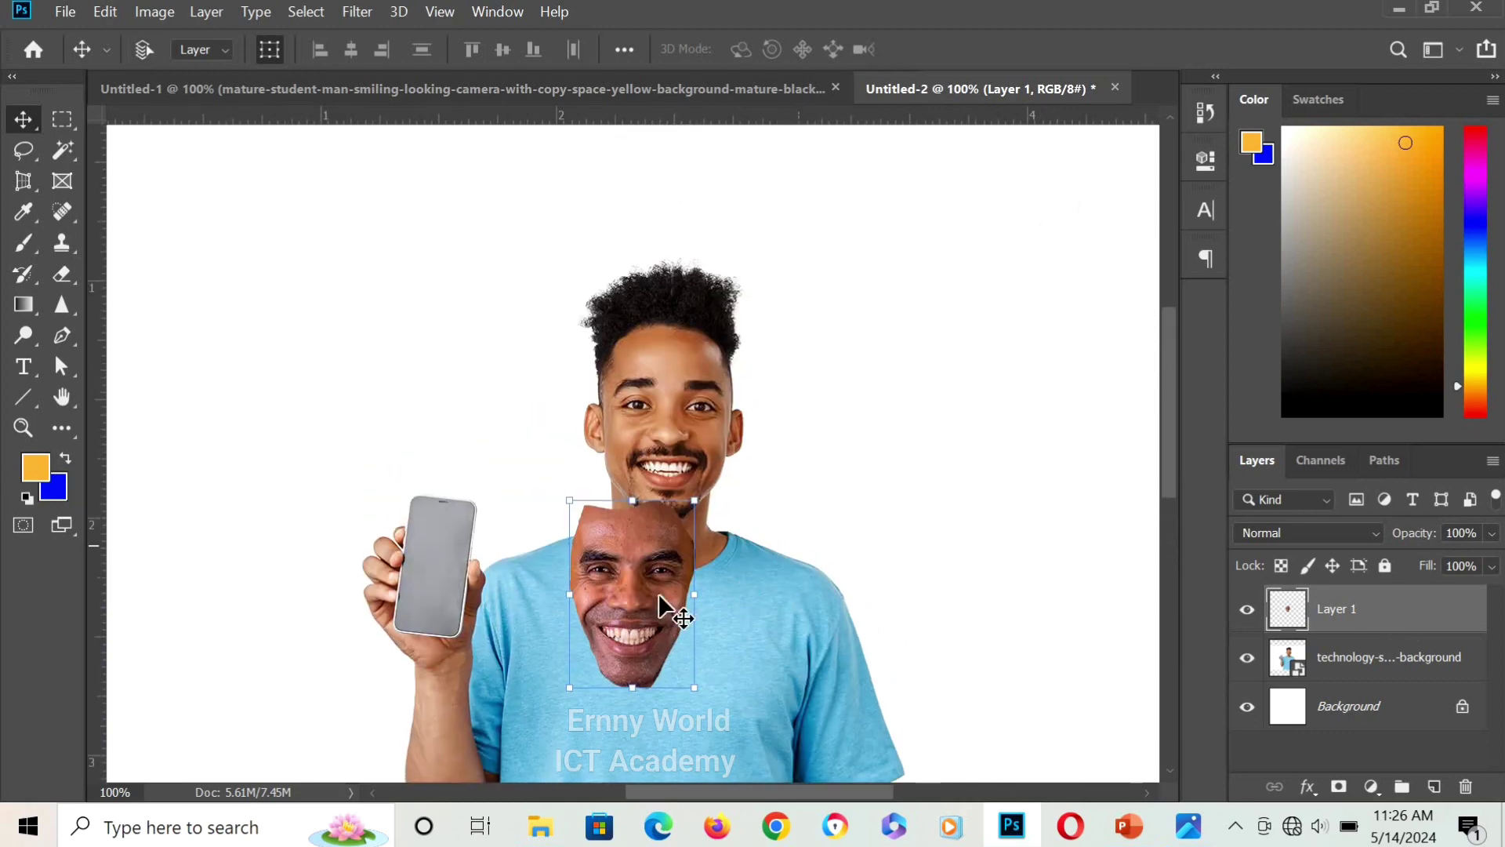
{"action": "left_click_drag", "start_coordinate": [633, 547], "coordinate": [660, 425]}
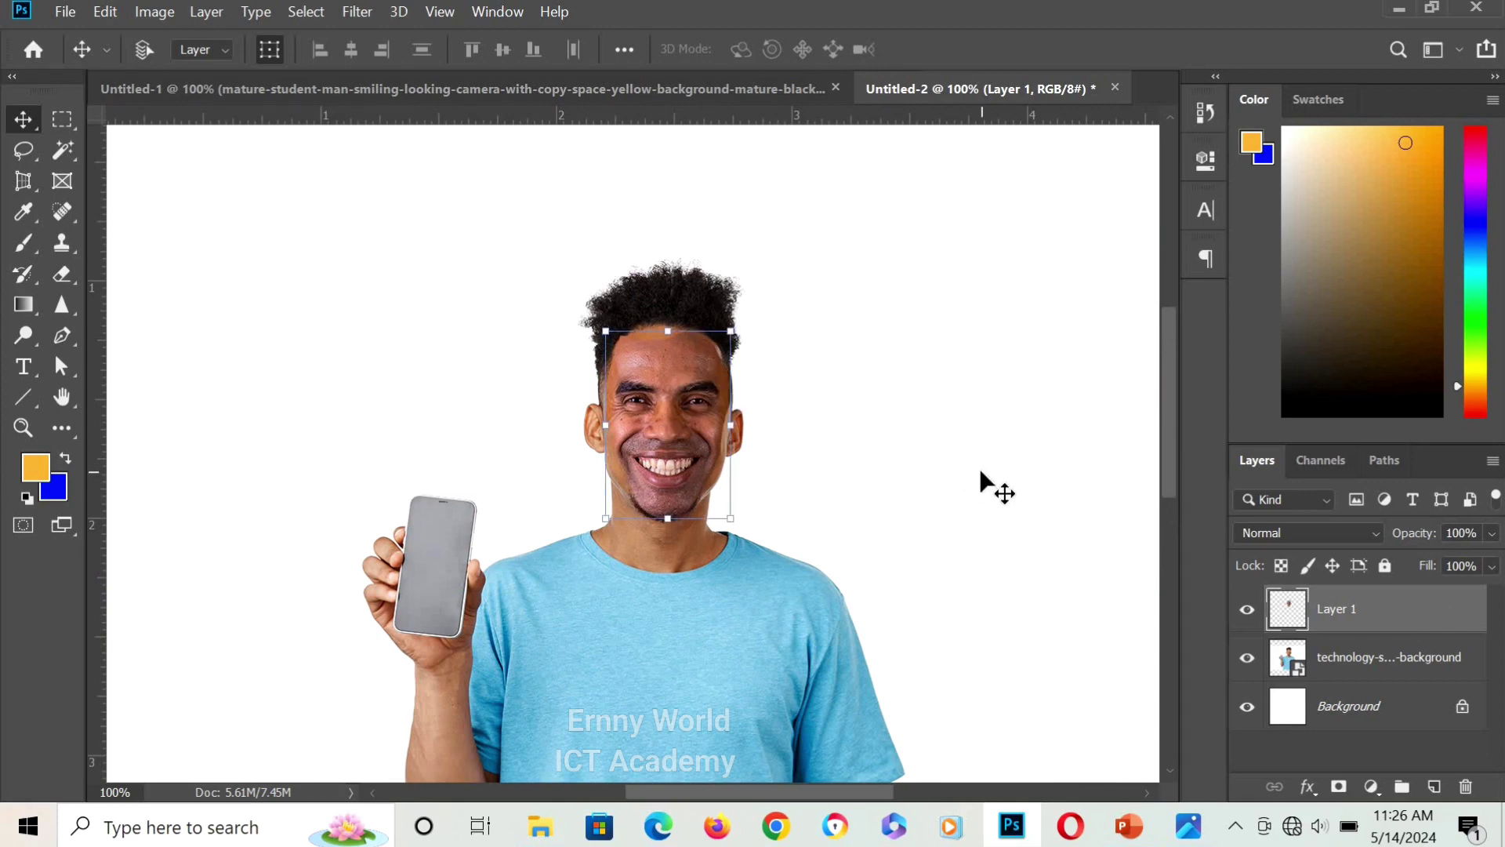
Warp the pasted face, pulling its top, cheeks and jaw corners outward to fit the man's head
{"action": "key", "text": "ctrl"}
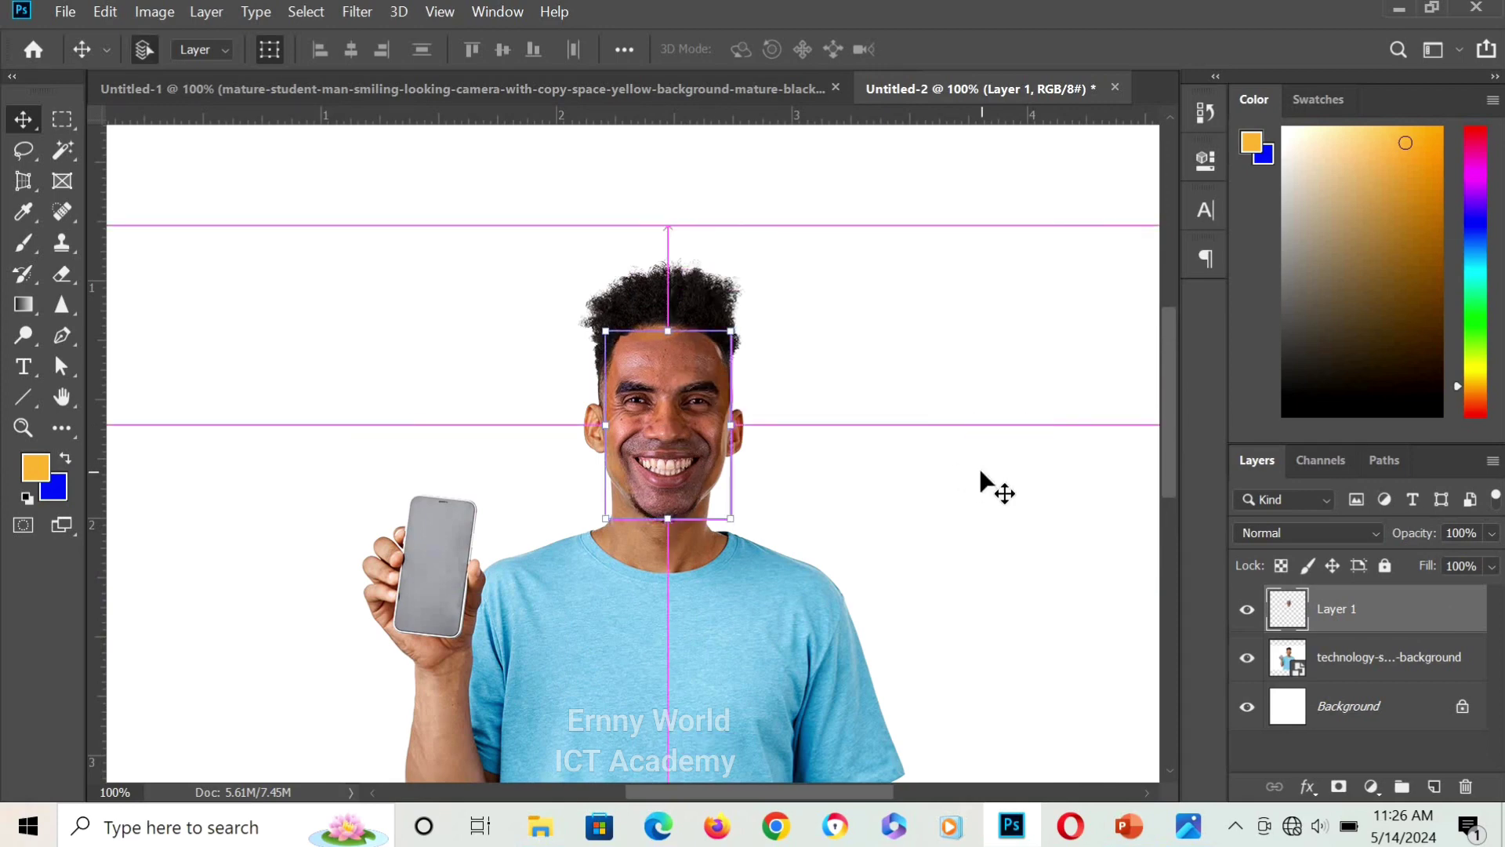
{"action": "key", "text": "ctrl+t"}
{"action": "right_click", "coordinate": [643, 397]}
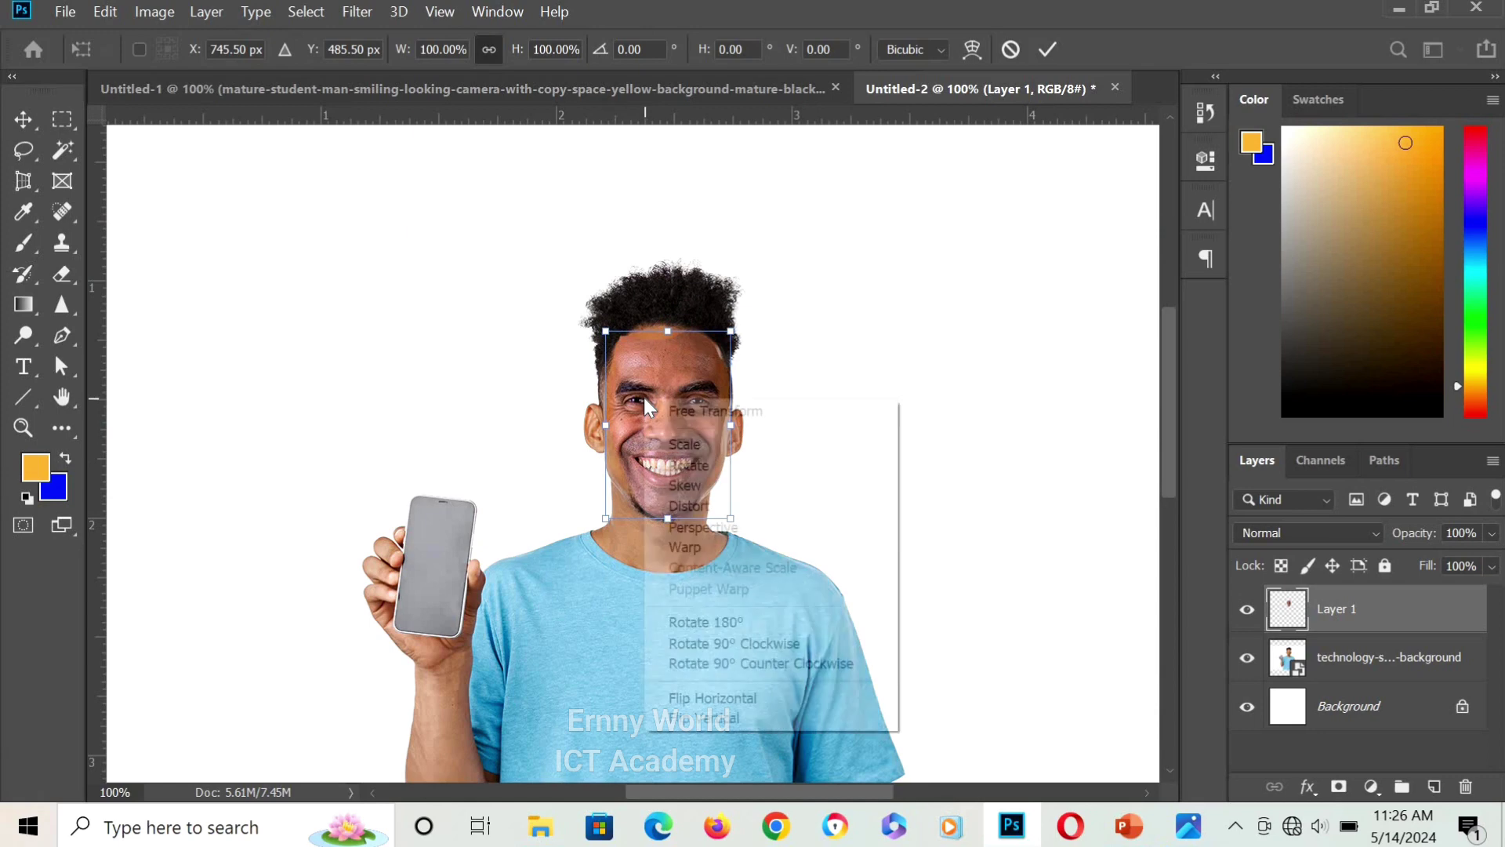
{"action": "left_click", "coordinate": [725, 544]}
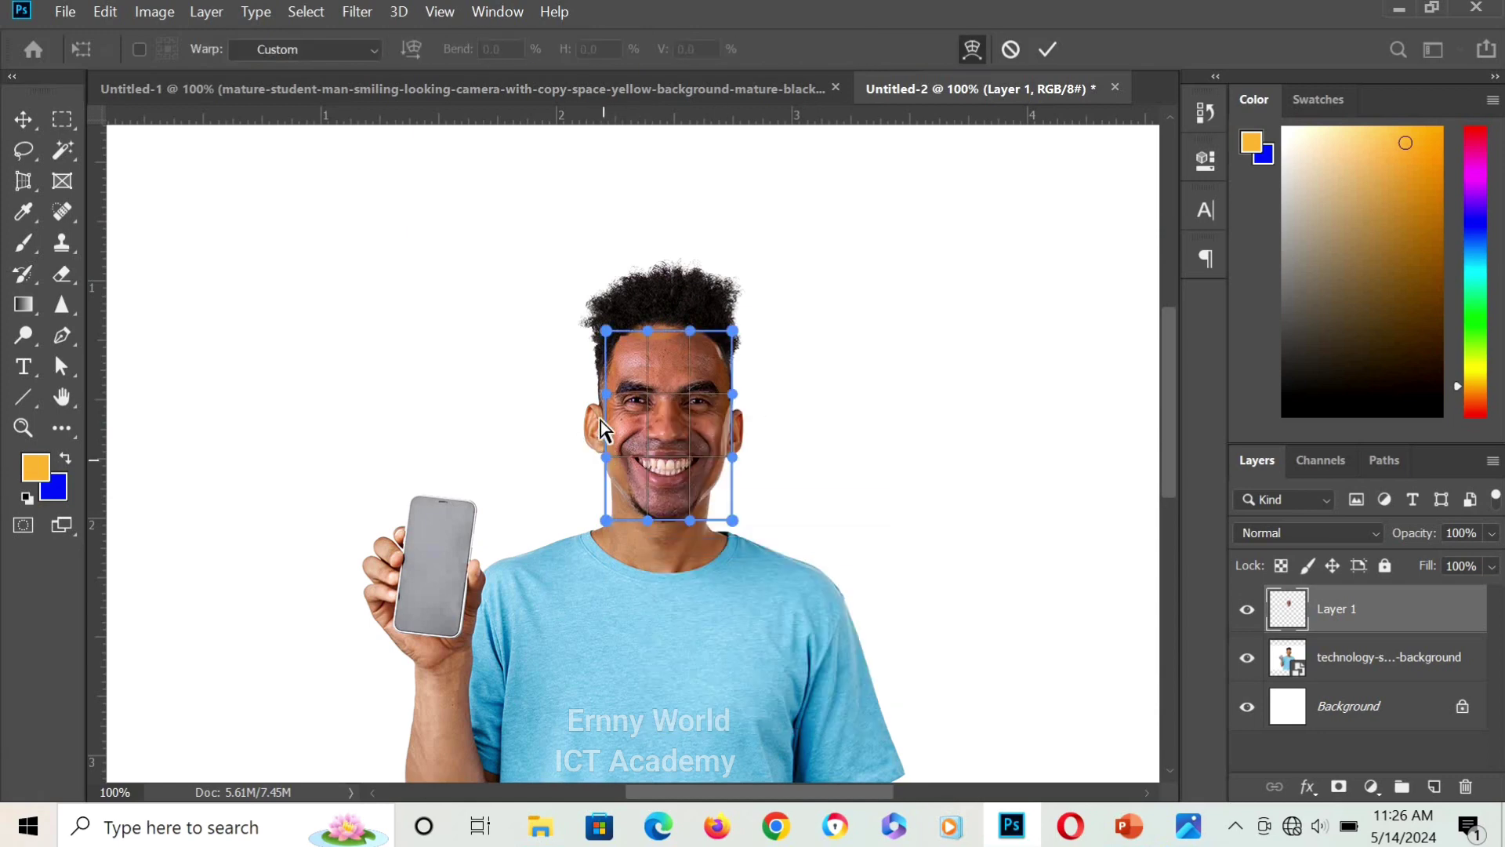
{"action": "left_click_drag", "start_coordinate": [598, 400], "coordinate": [595, 394]}
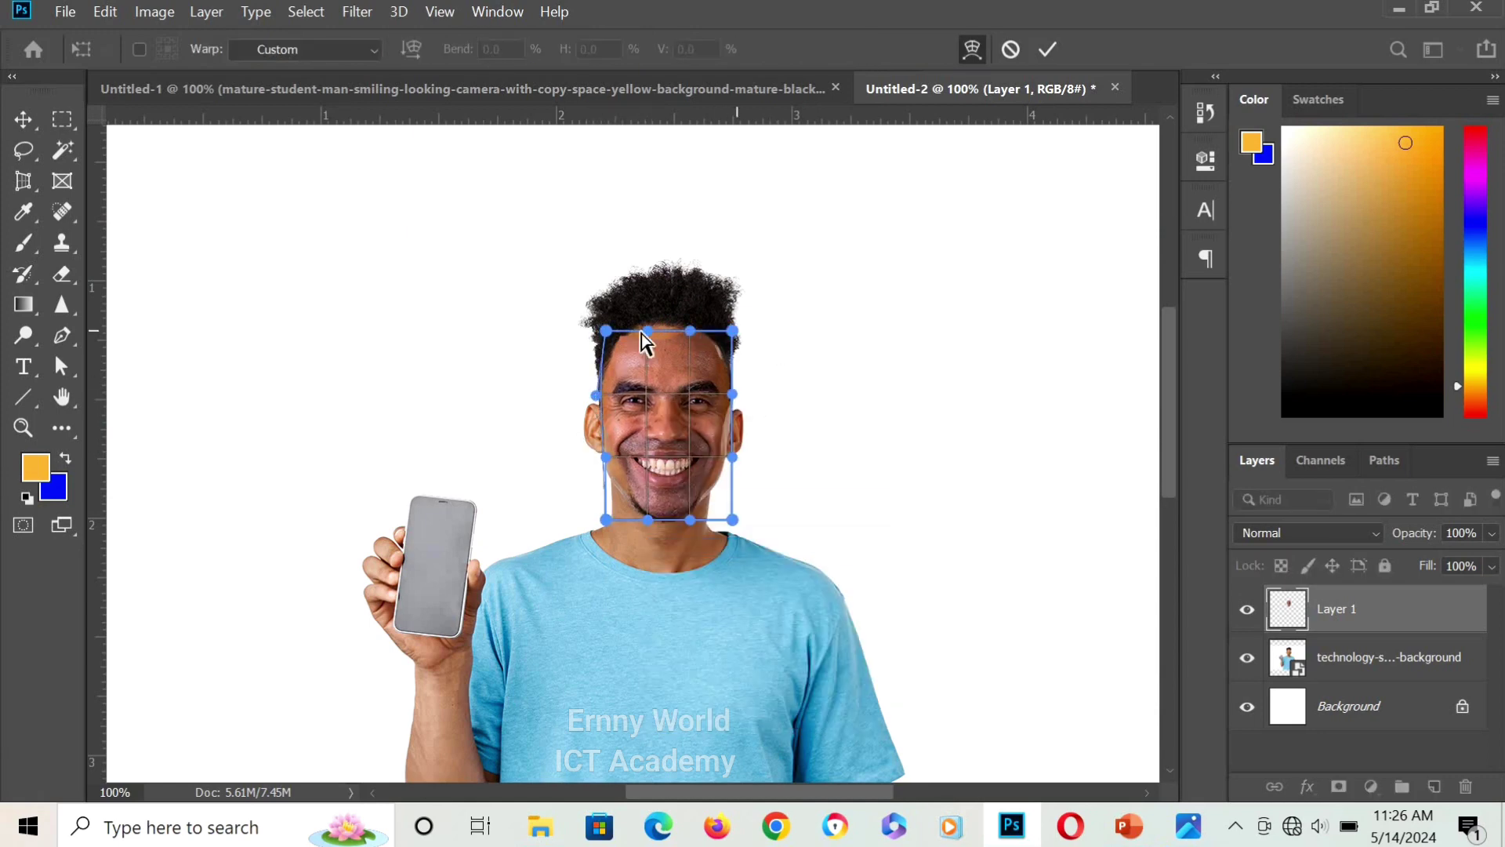
{"action": "left_click_drag", "start_coordinate": [644, 330], "coordinate": [689, 319]}
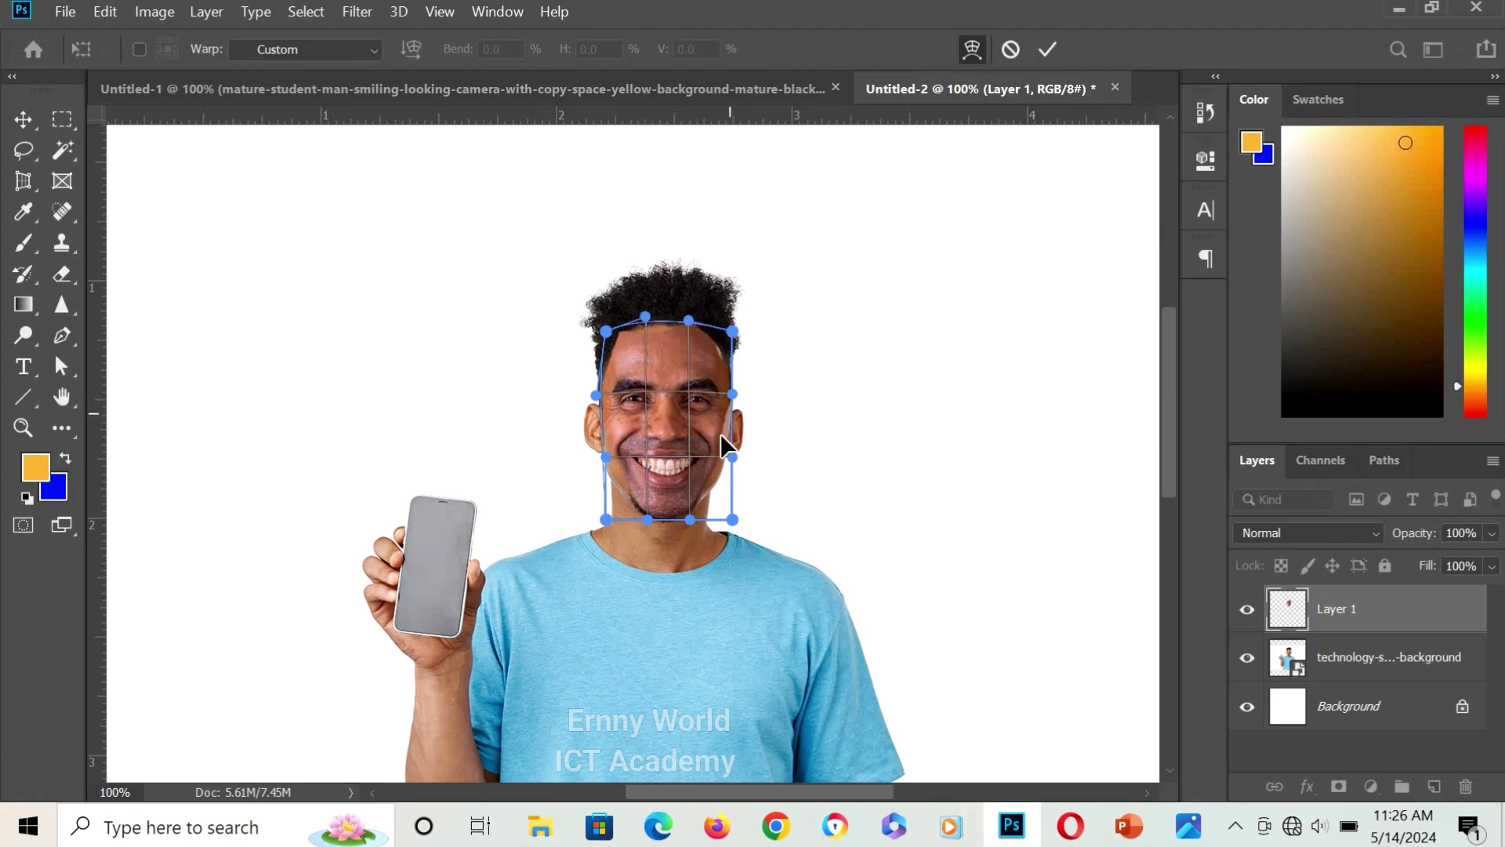
{"action": "left_click_drag", "start_coordinate": [732, 457], "coordinate": [742, 455]}
{"action": "left_click_drag", "start_coordinate": [732, 519], "coordinate": [751, 530]}
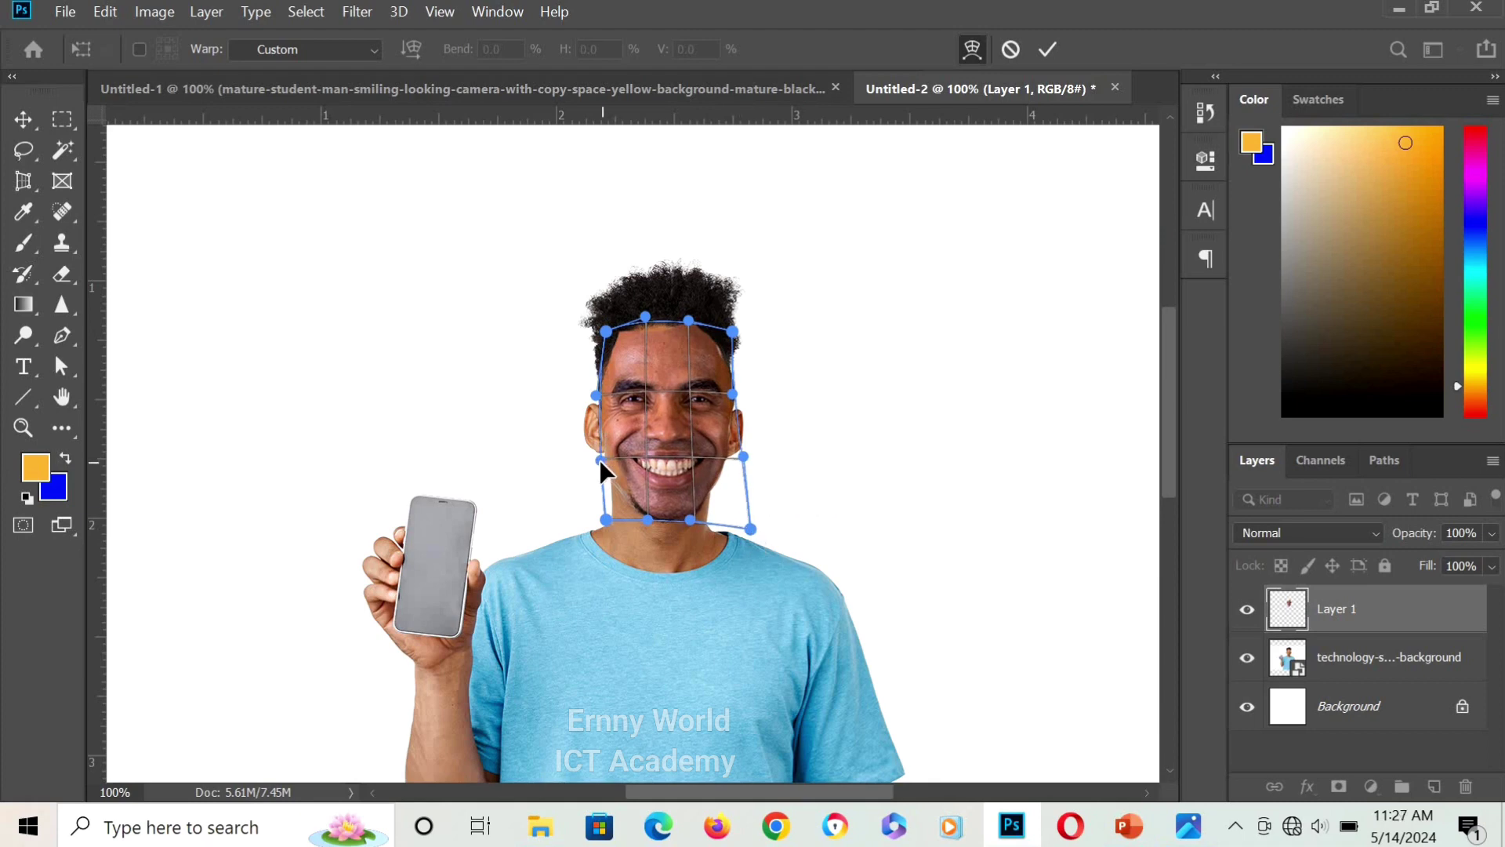
{"action": "left_click_drag", "start_coordinate": [606, 520], "coordinate": [593, 519]}
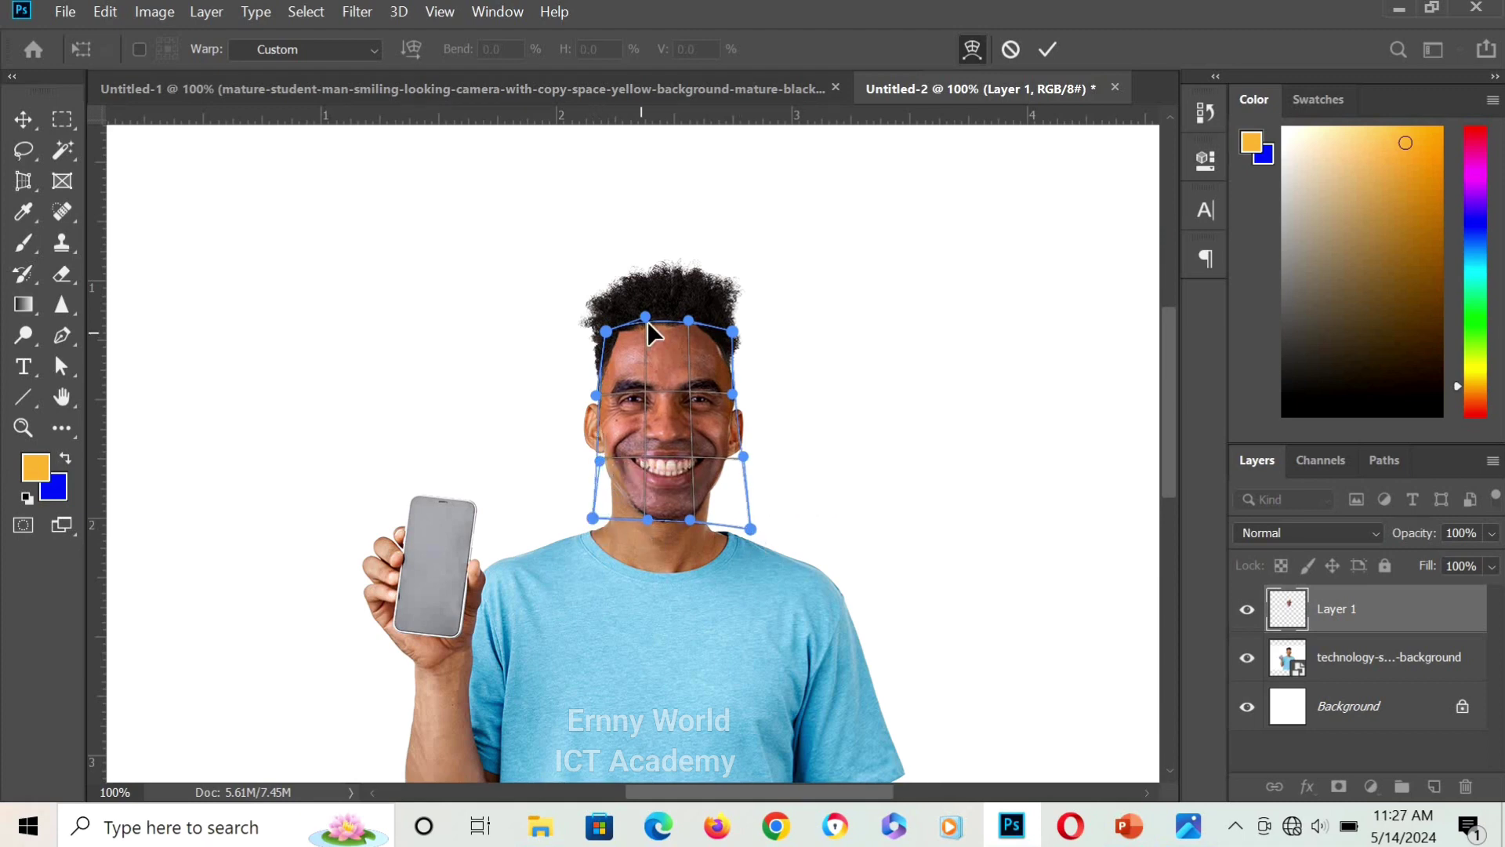
{"action": "left_click", "coordinate": [1047, 48]}
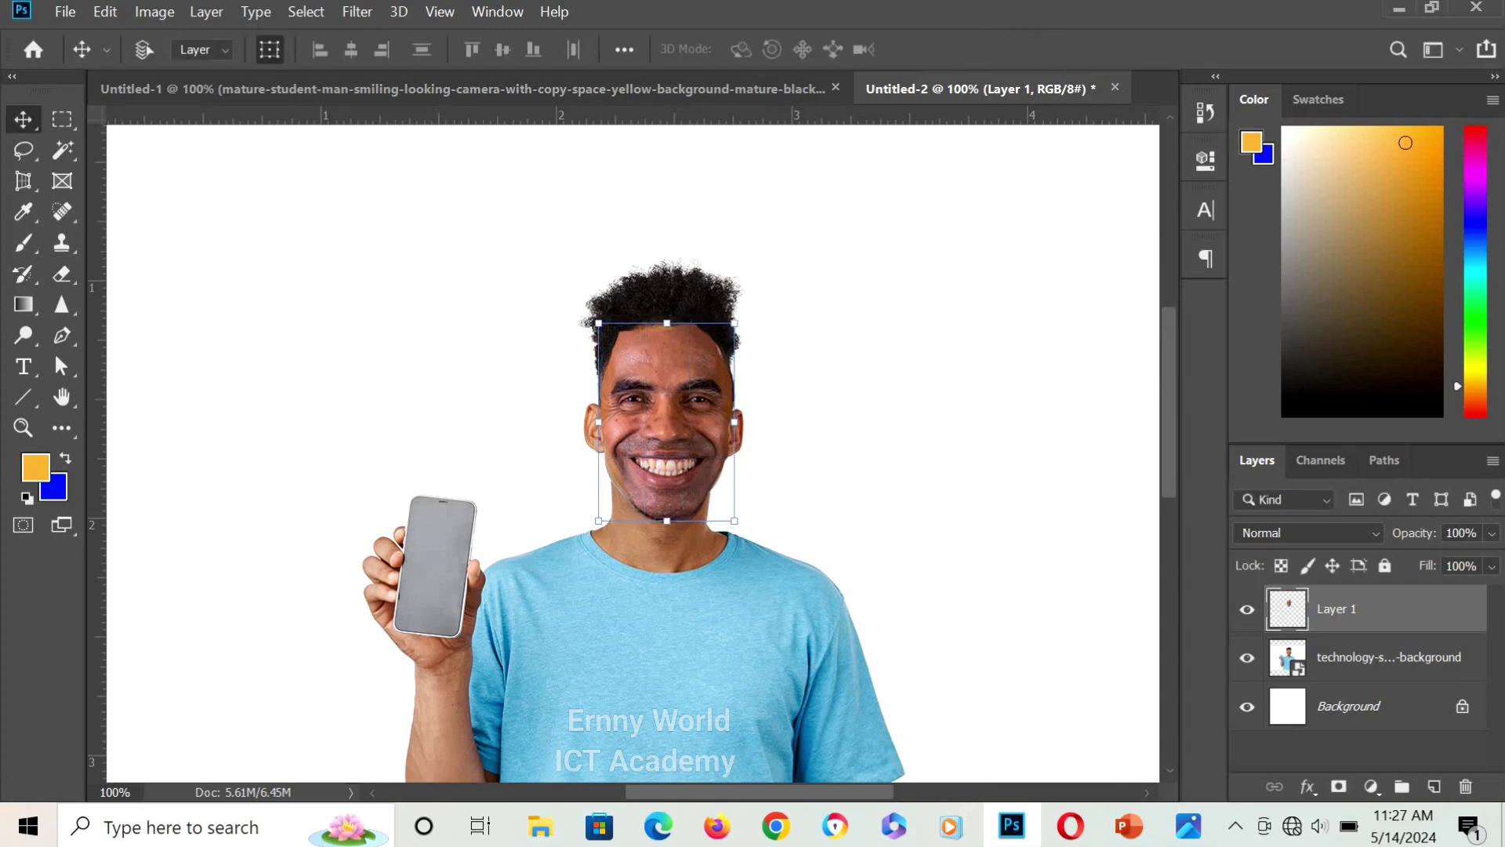
Load Layer 1's face outline as a selection and contract it by 12 pixels
{"action": "left_click_drag", "start_coordinate": [1338, 609], "coordinate": [1293, 619]}
{"action": "left_click", "coordinate": [1290, 616], "text": "ctrl"}
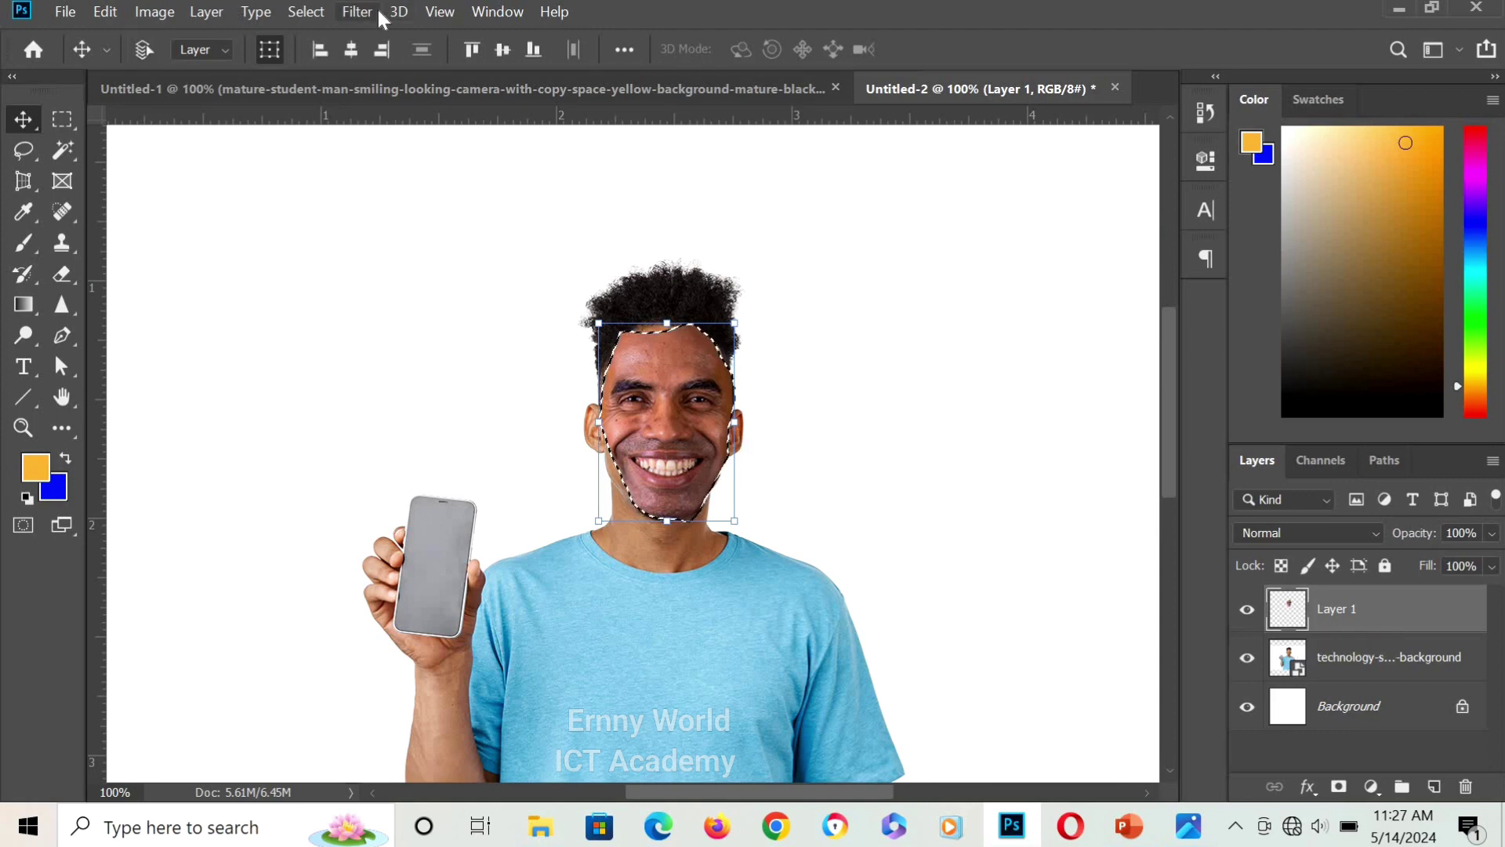
{"action": "left_click", "coordinate": [304, 12]}
{"action": "mouse_move", "coordinate": [369, 327]}
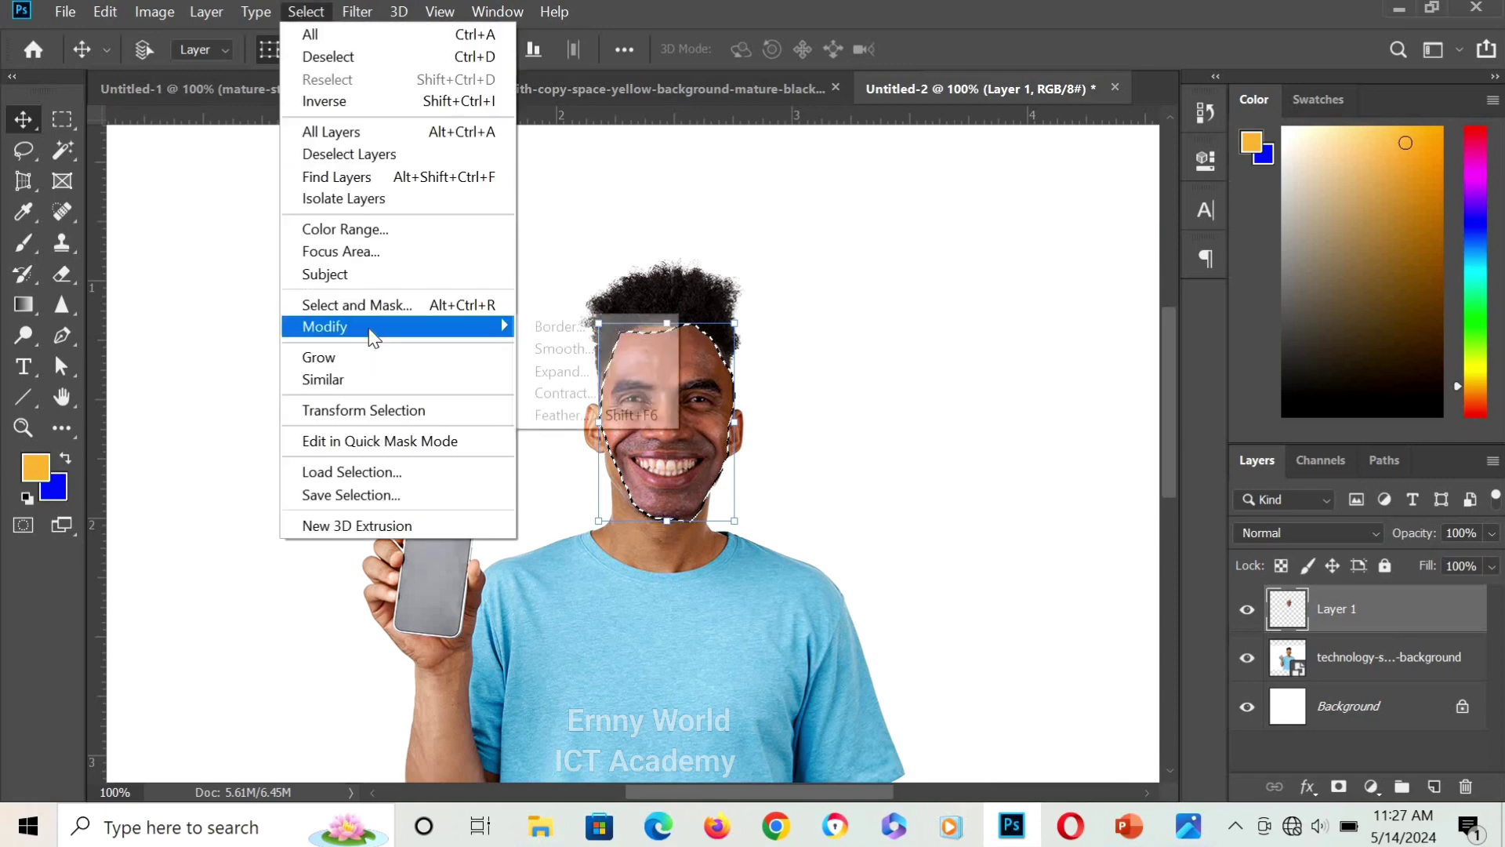
{"action": "left_click", "coordinate": [577, 392]}
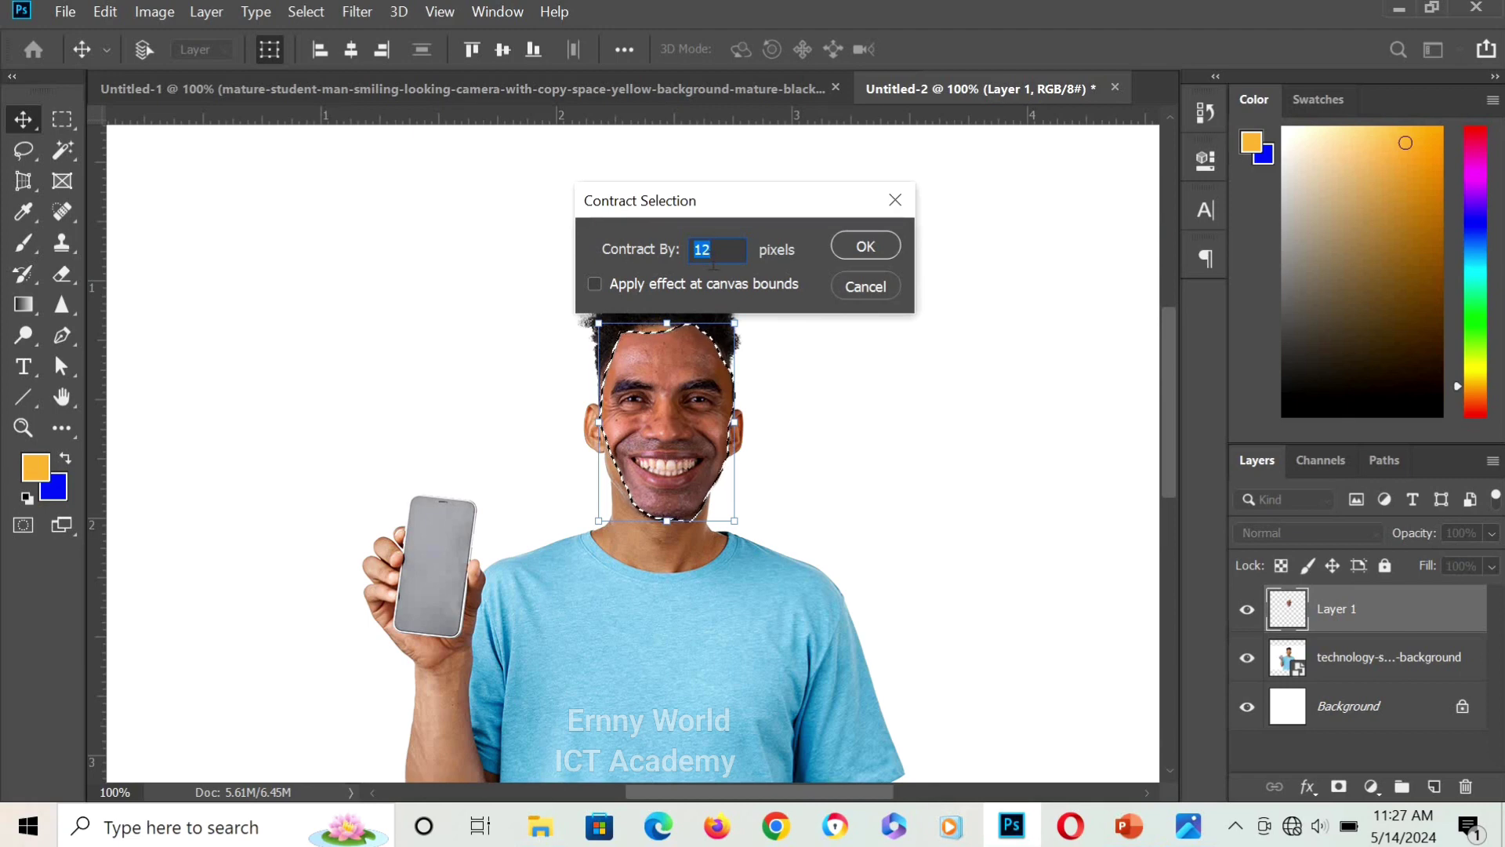
{"action": "left_click", "coordinate": [867, 252]}
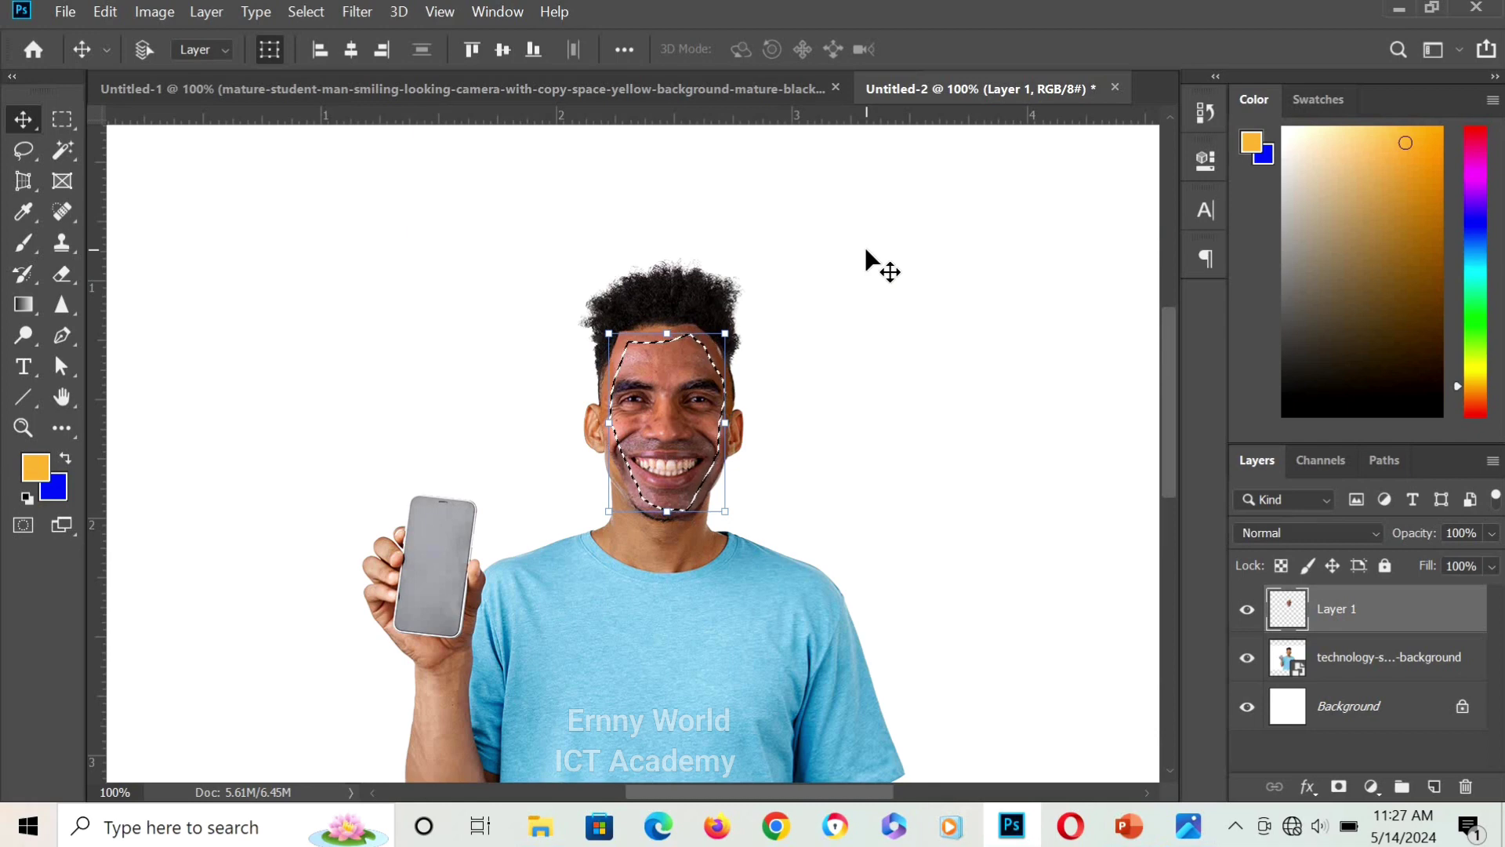
{"action": "left_click", "coordinate": [1364, 664]}
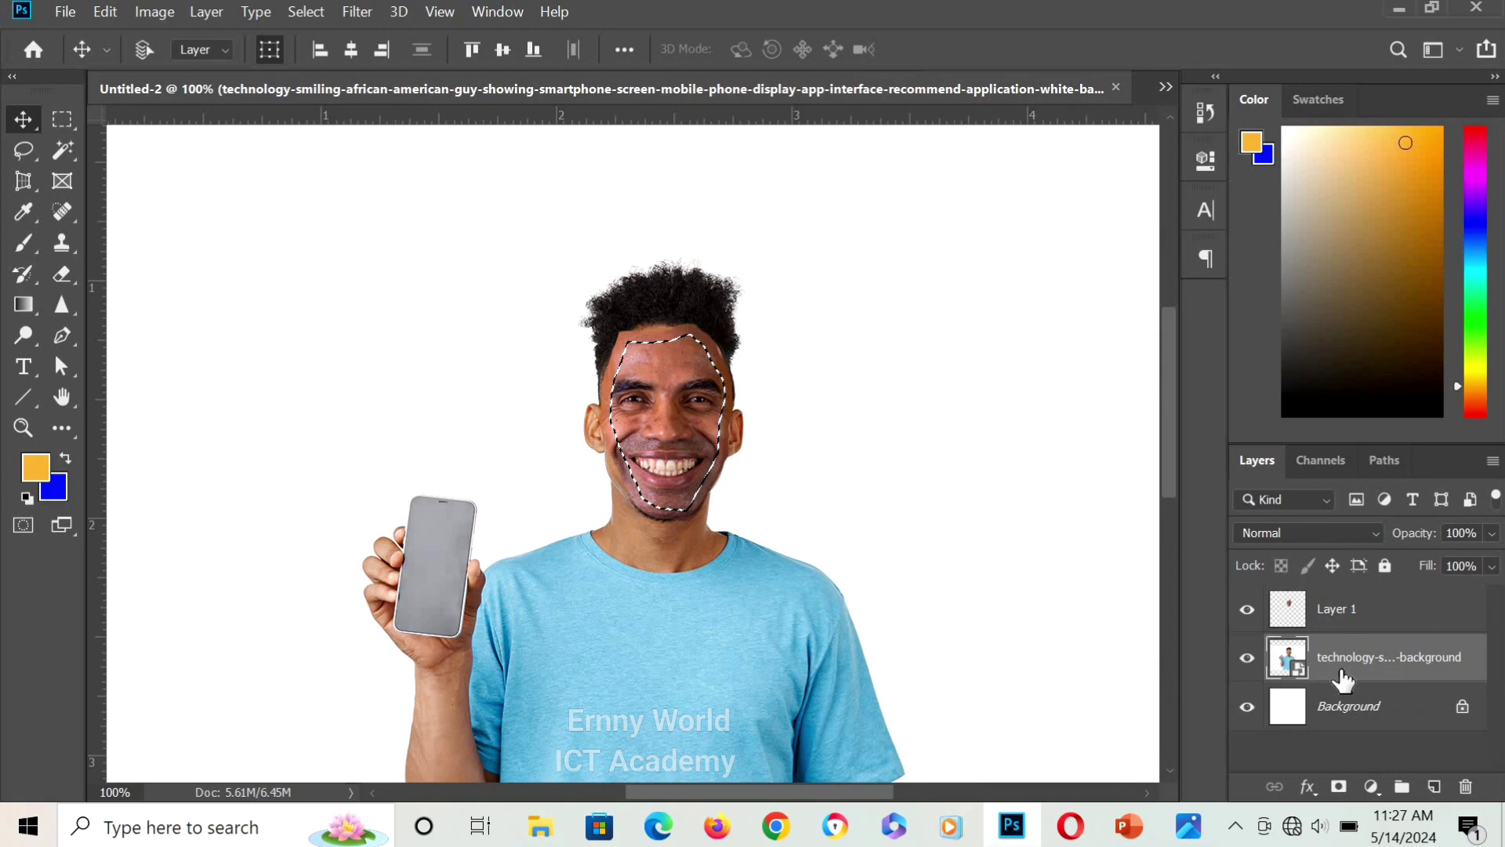
Rasterize the technology photo layer and select it together with Layer 1
{"action": "right_click", "coordinate": [1356, 660]}
{"action": "left_click", "coordinate": [1151, 425]}
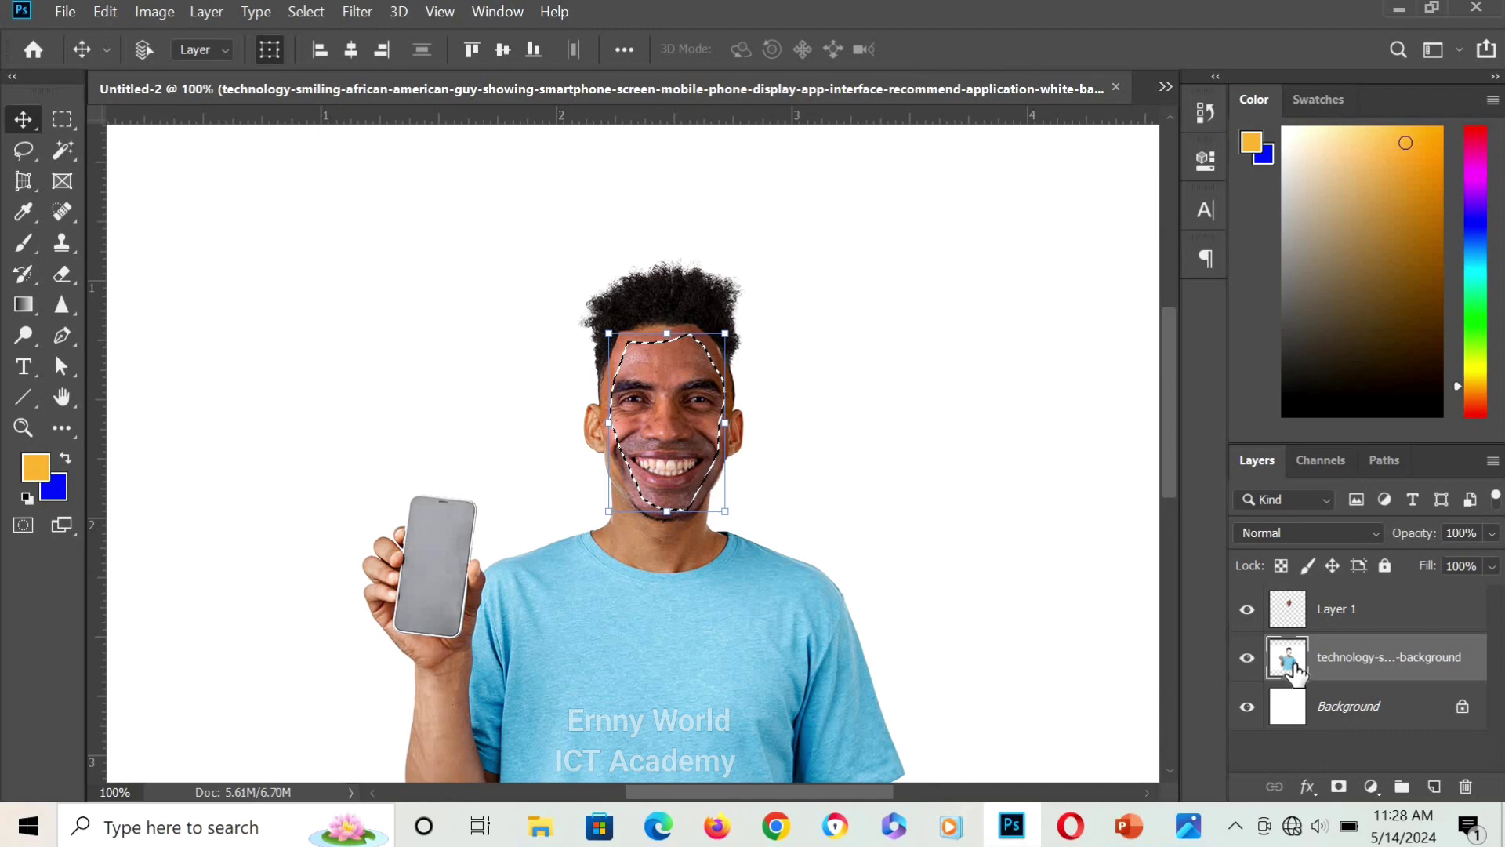
{"action": "left_click", "coordinate": [1345, 623]}
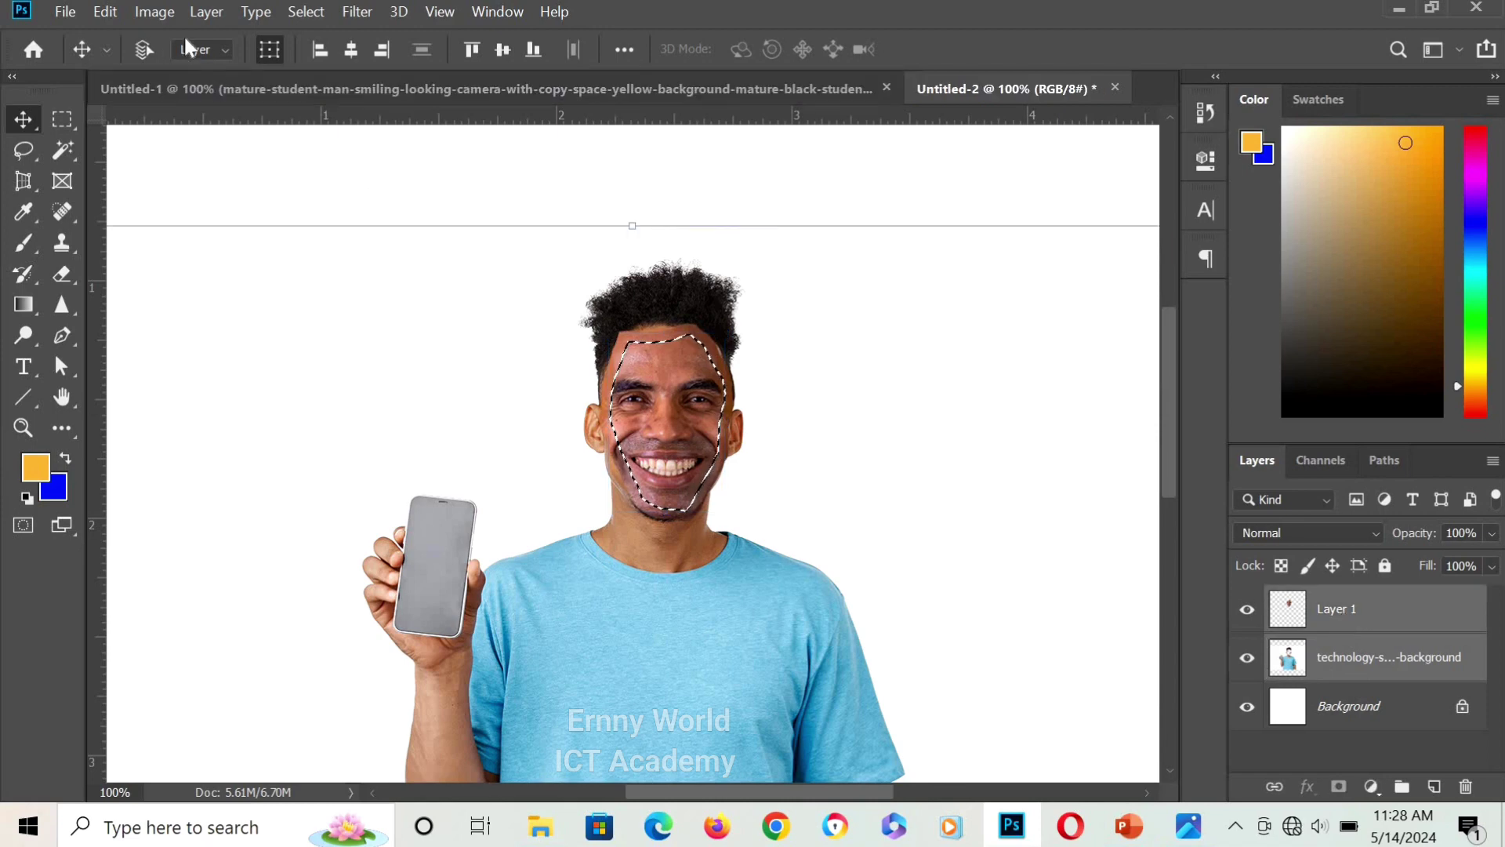
Auto-blend both layers as Panorama with Seamless Tones, dismiss the Trim error, and deselect
{"action": "left_click", "coordinate": [94, 12]}
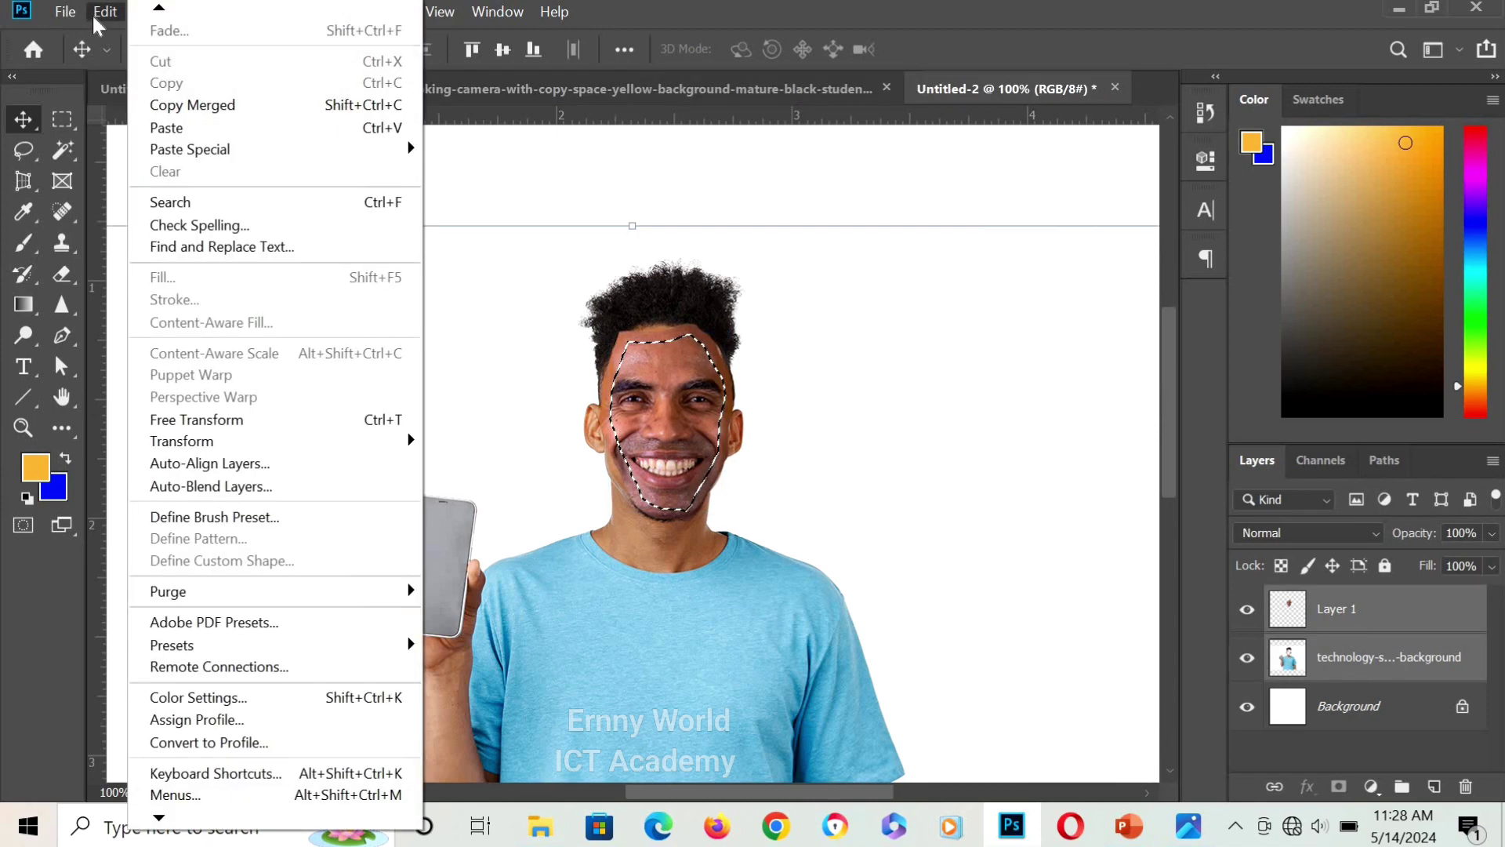
{"action": "left_click", "coordinate": [250, 492]}
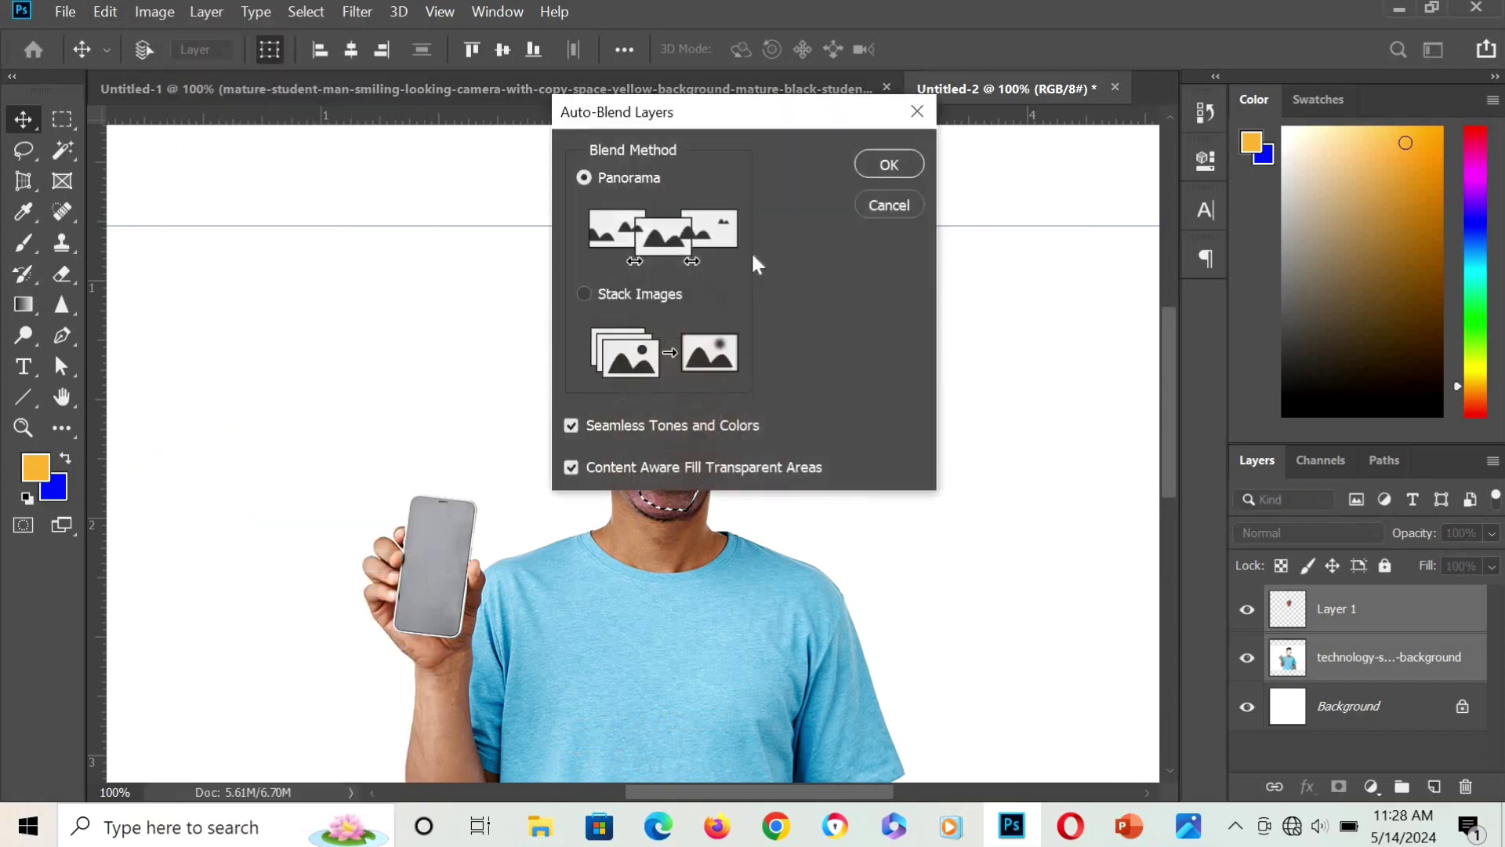
{"action": "left_click", "coordinate": [873, 162]}
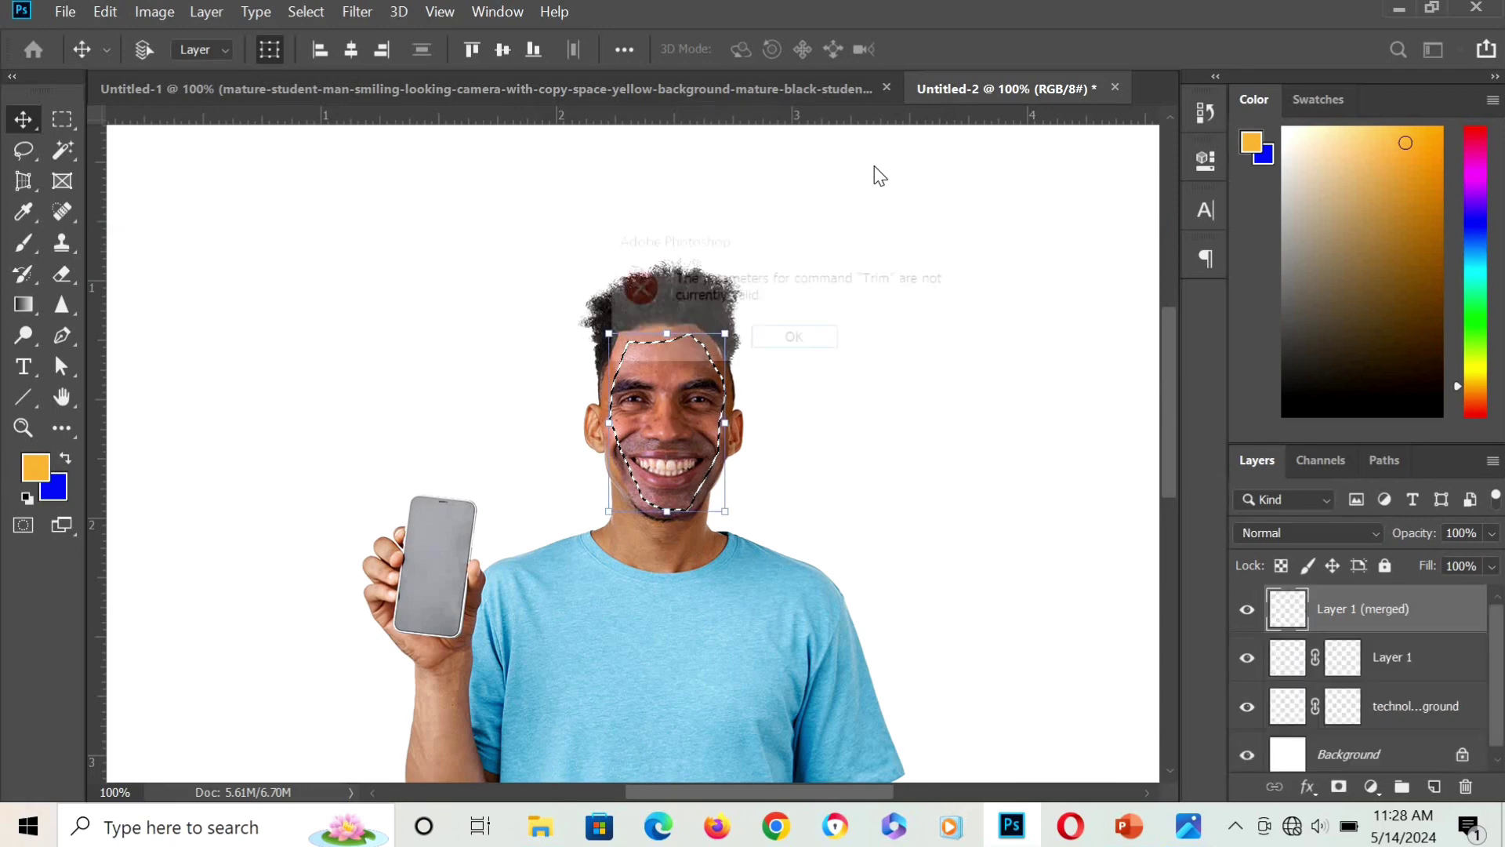
{"action": "left_click", "coordinate": [794, 339]}
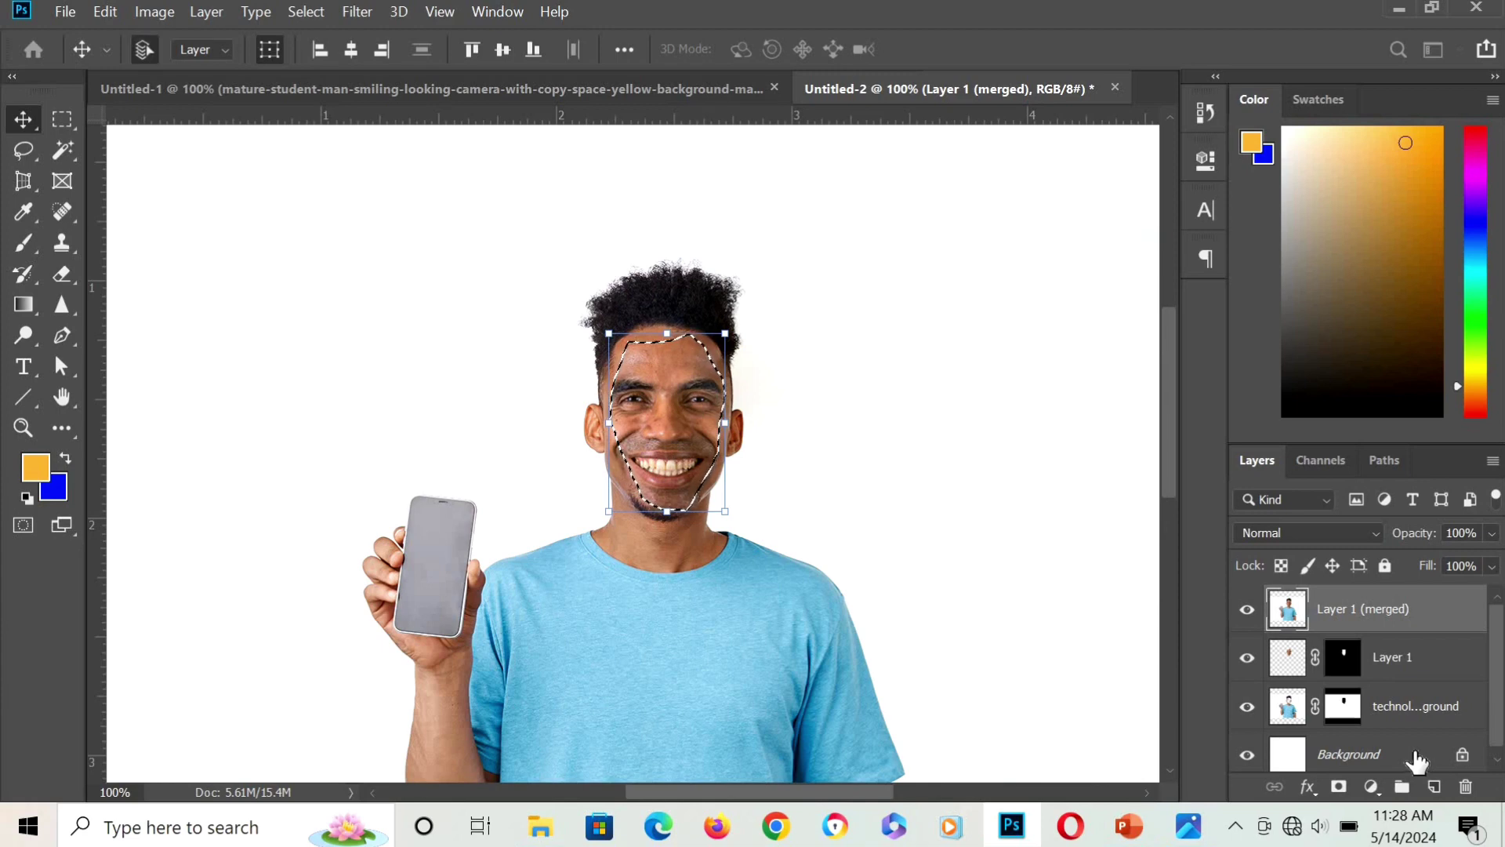
{"action": "key", "text": "ctrl+d"}
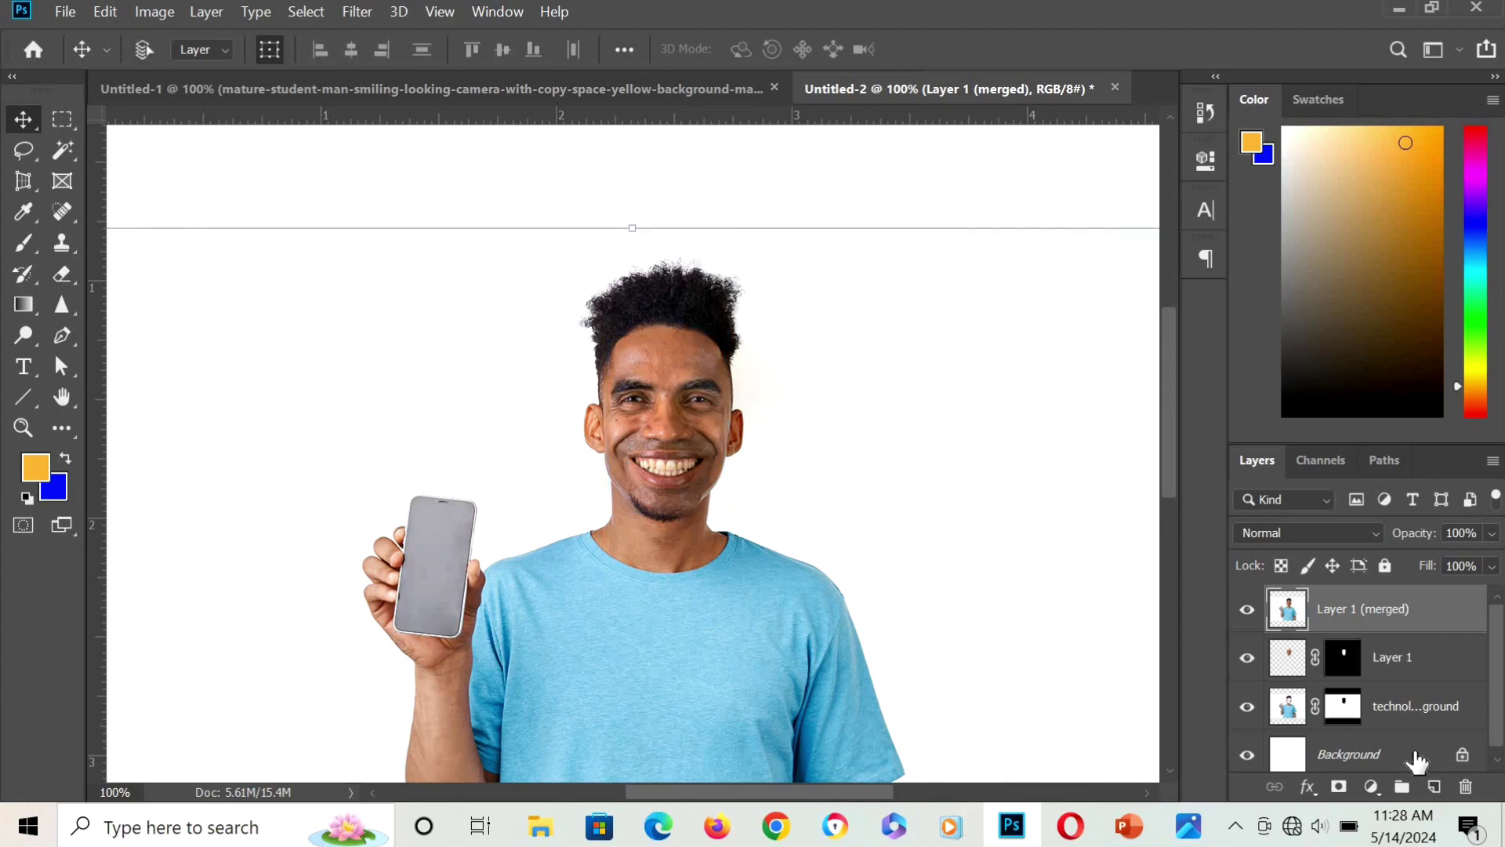